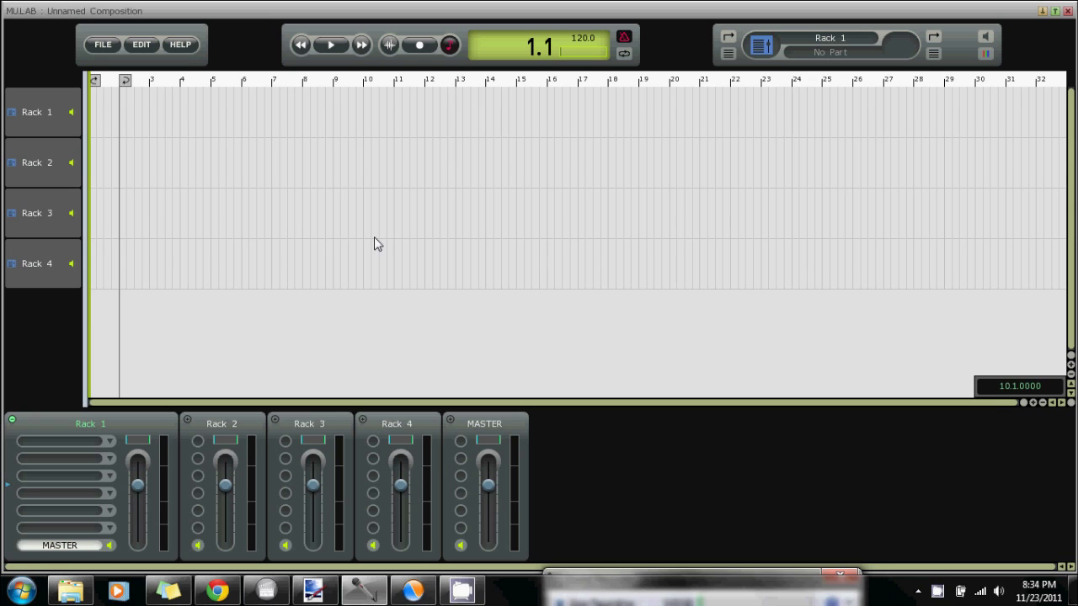
In Audio Setup, stop the engine, keep the ASIO driver type, and choose ASIO4ALL v2.
left_click(141, 44)
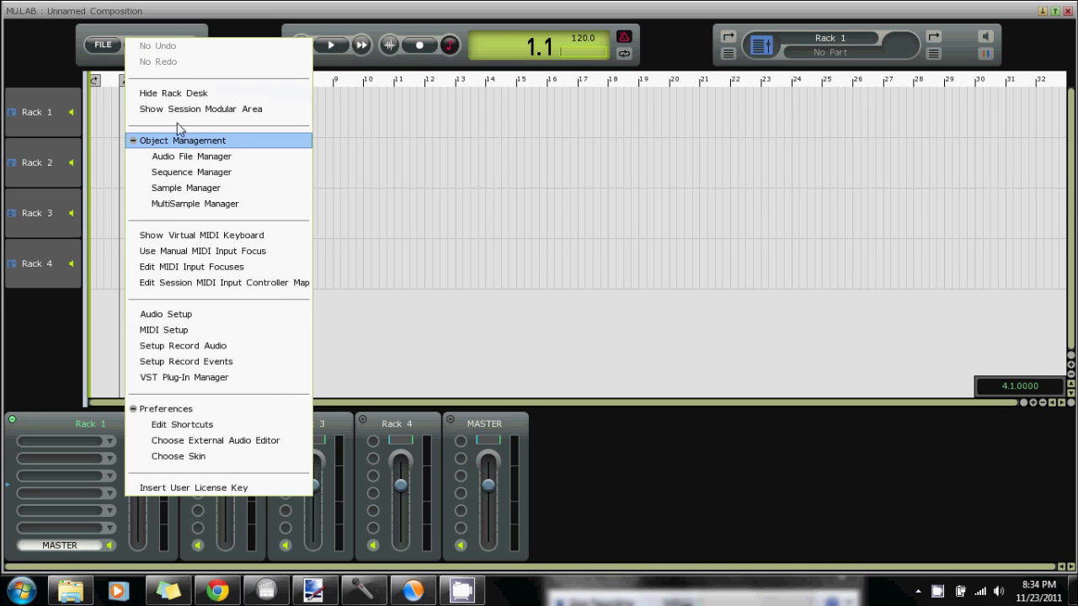
left_click(102, 103)
left_click(141, 45)
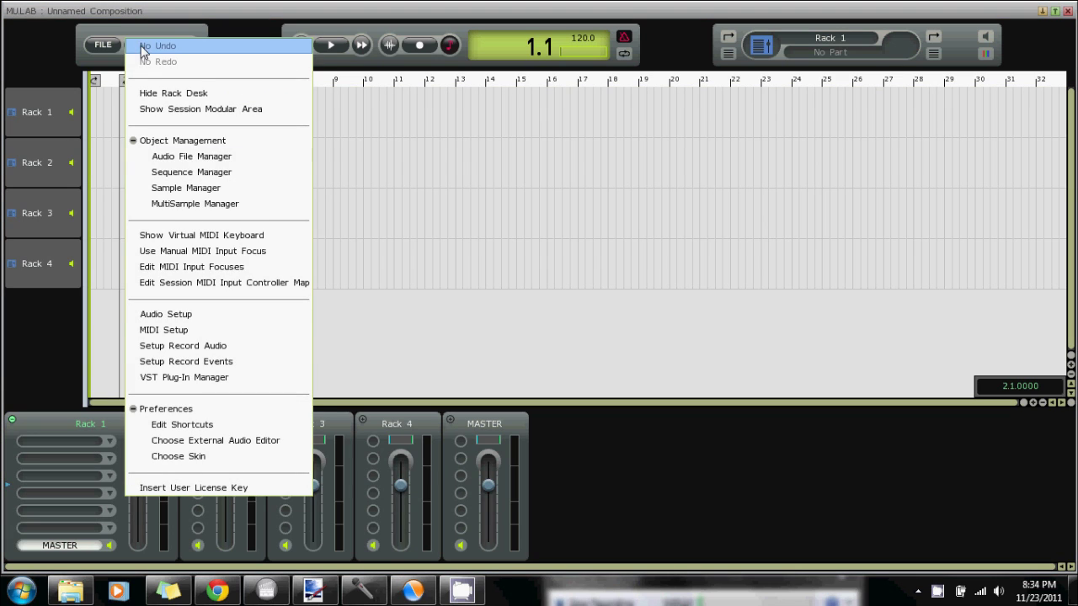
left_click(204, 318)
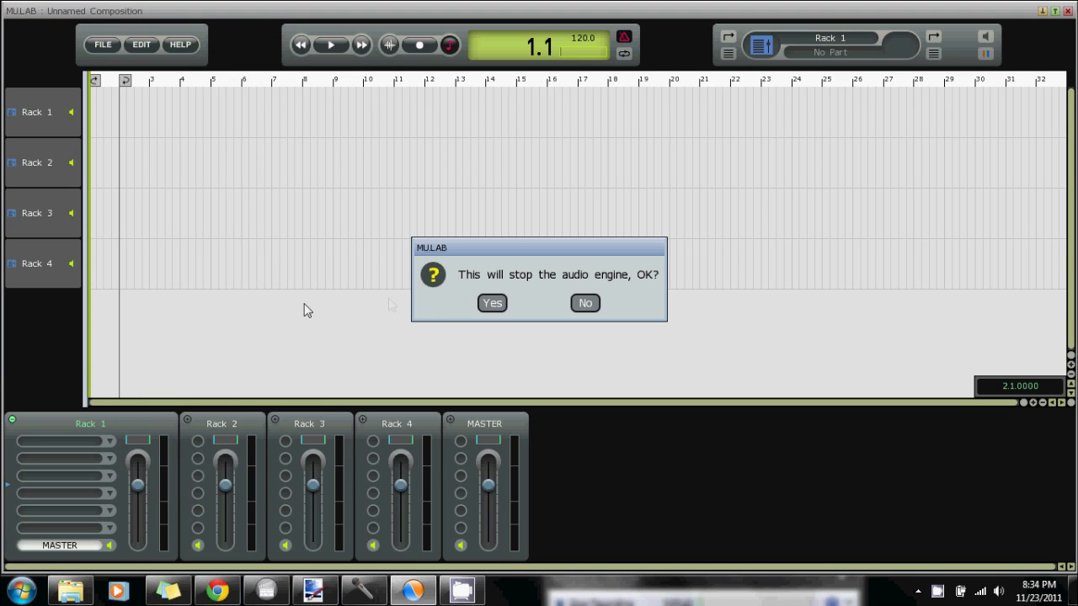
left_click(488, 305)
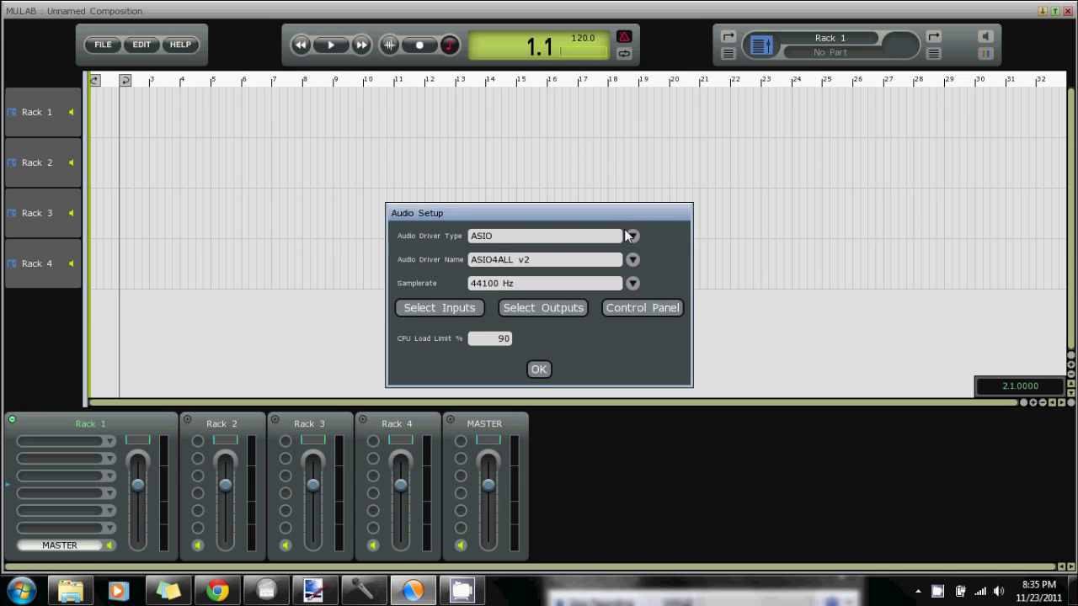
left_click(633, 236)
left_click(633, 237)
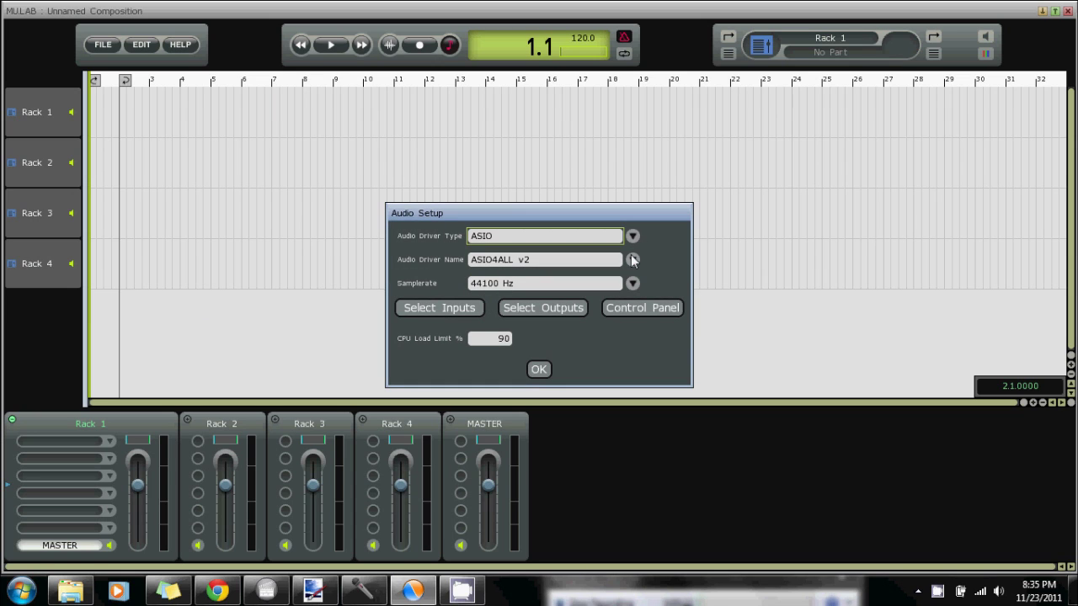
left_click(632, 261)
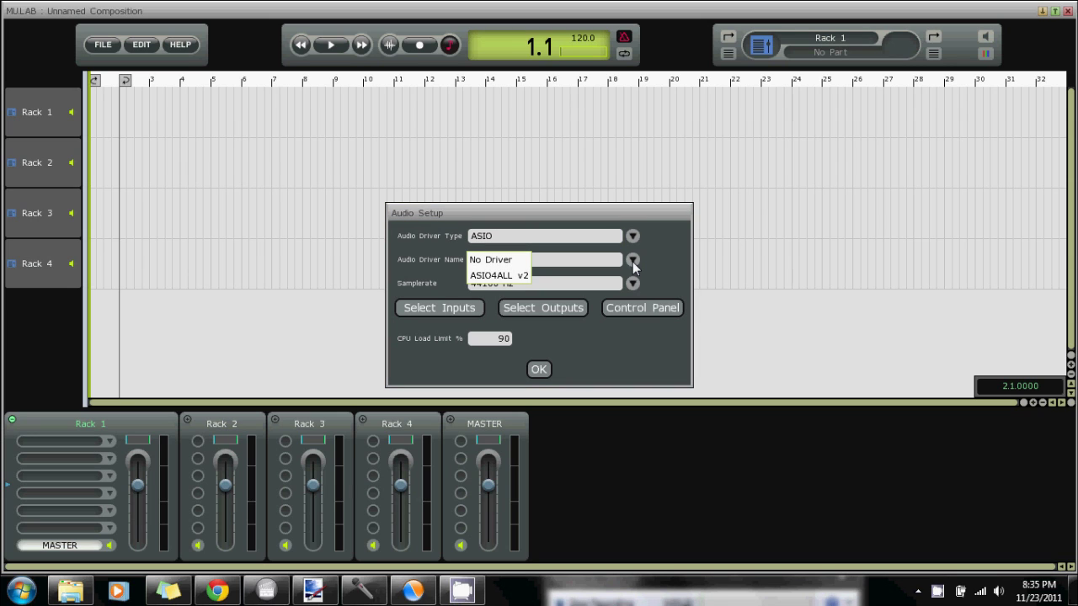
left_click(498, 276)
left_click(538, 370)
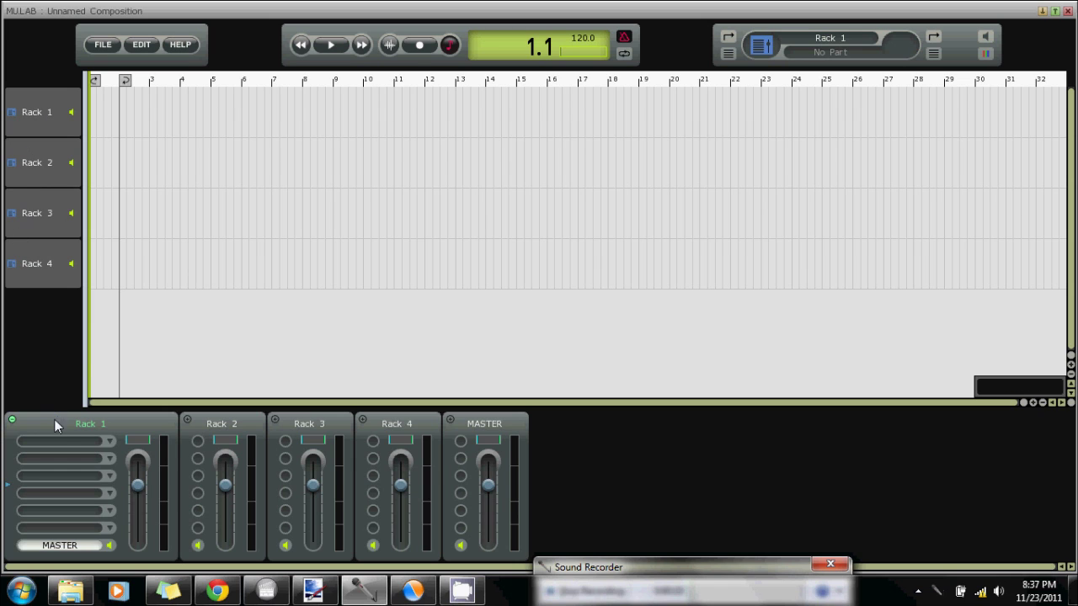
Show the Insert Module and Paste Module choices for Rack 1's first module slot.
left_click(85, 436)
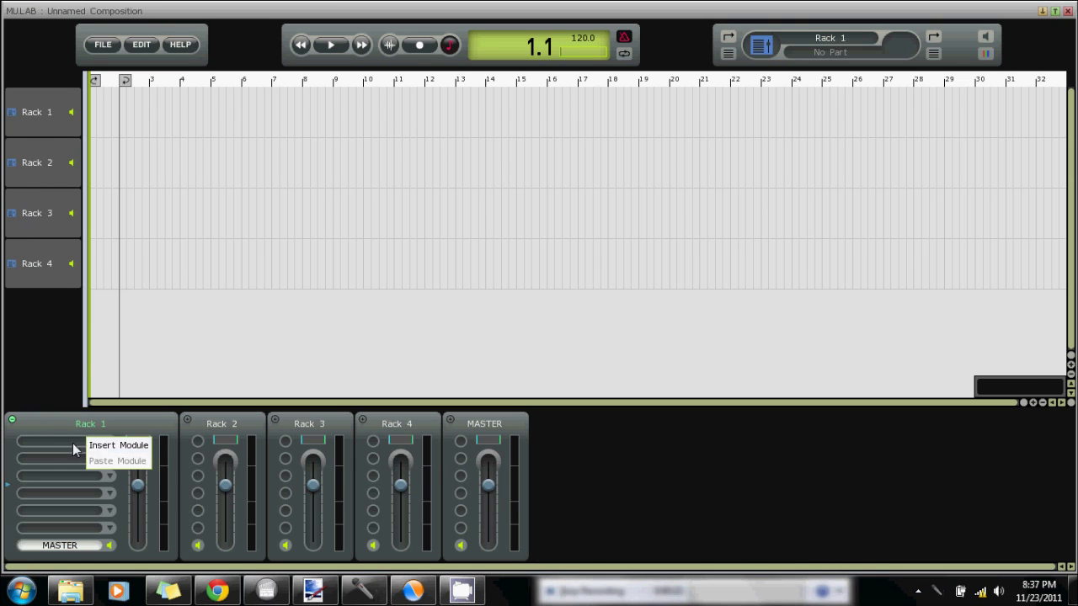
Insert a new module into Rack 1 and expand the Synths > MUTOOLS > ROM presets.
left_click(70, 443)
left_click(70, 443)
left_click(84, 447)
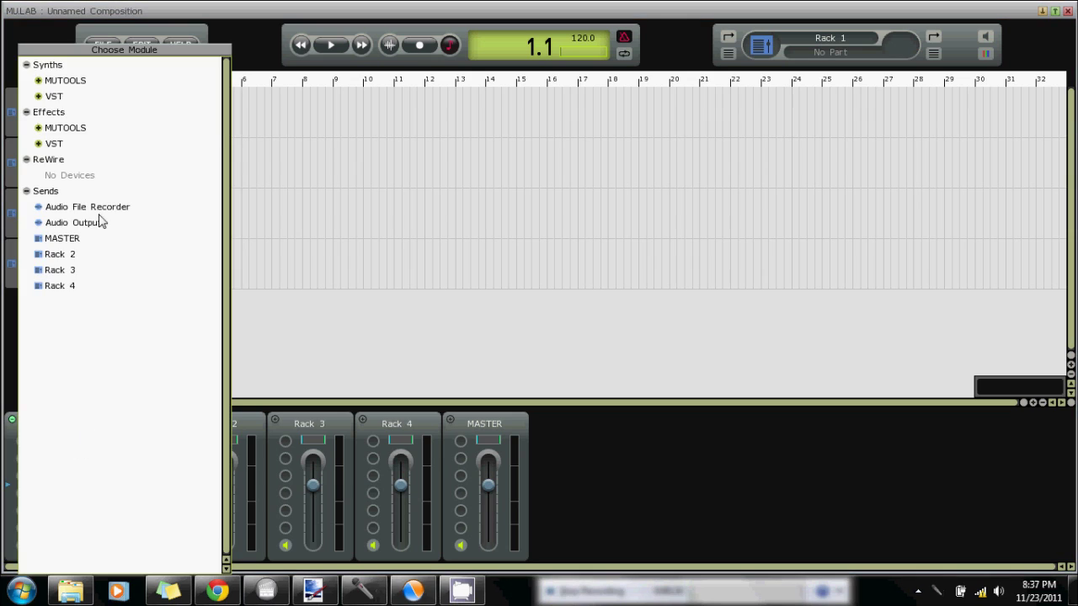
left_click(61, 81)
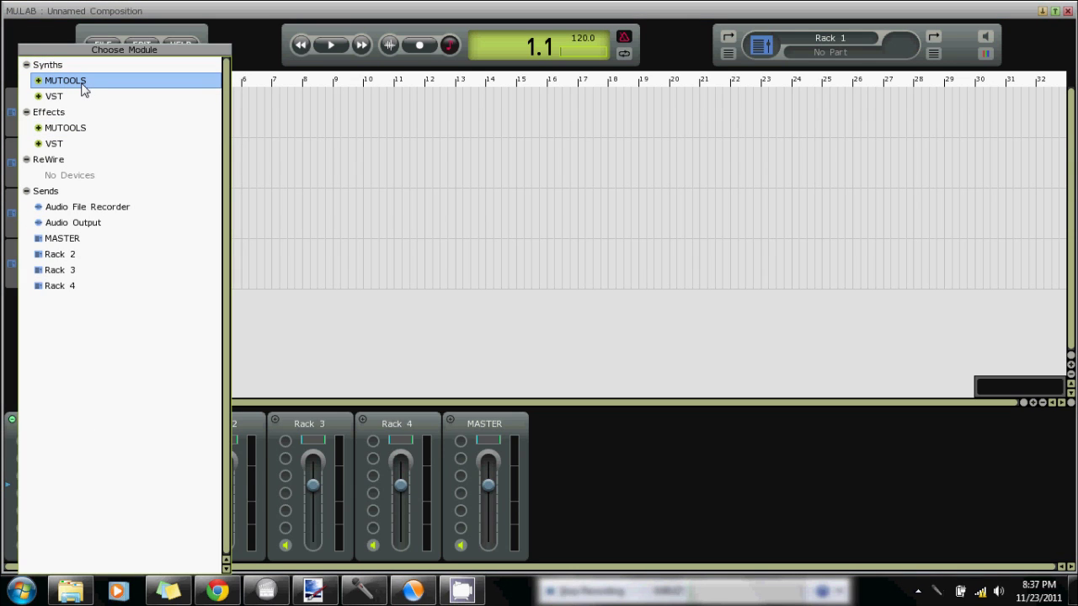
double_click(82, 84)
left_click(84, 98)
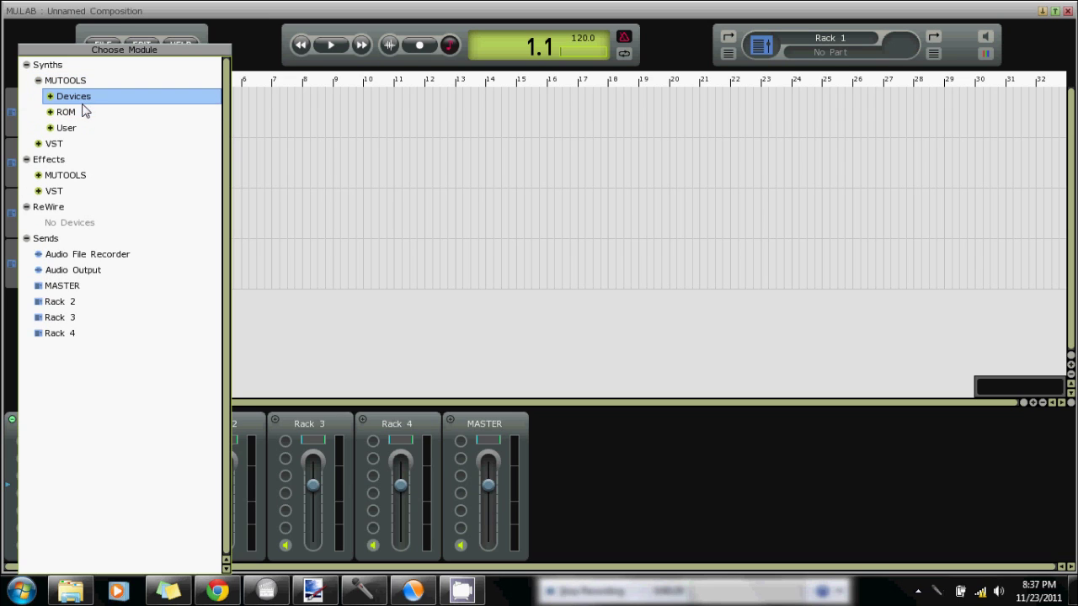
left_click(83, 113)
double_click(83, 113)
Browse the ROM SFX, Keys and Bass preset categories in search of a suitable sound.
left_click(96, 128)
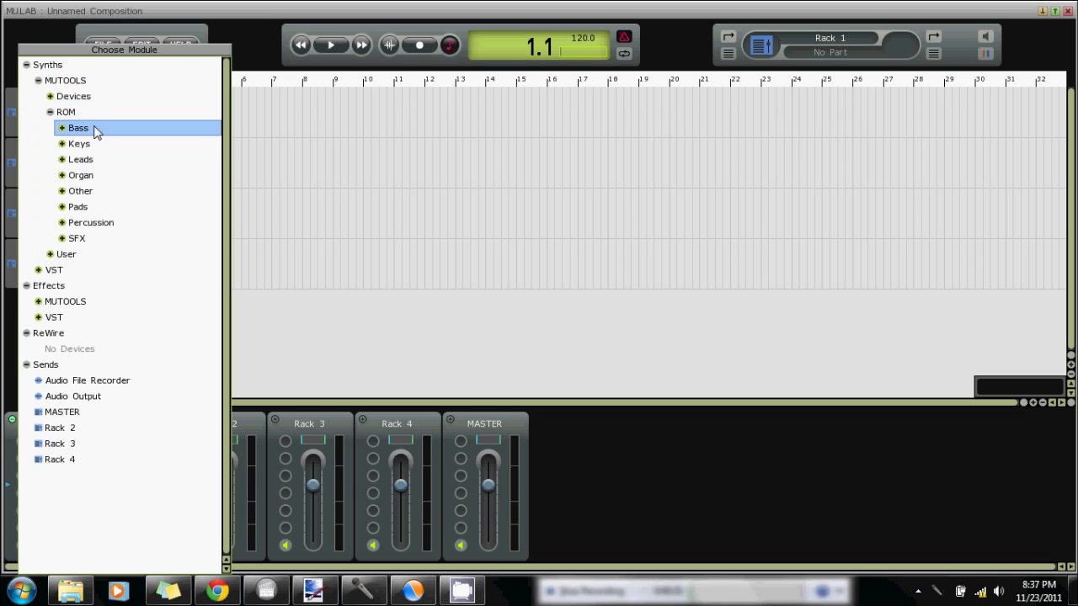
left_click(84, 96)
left_click(84, 112)
left_click(80, 191)
left_click(76, 239)
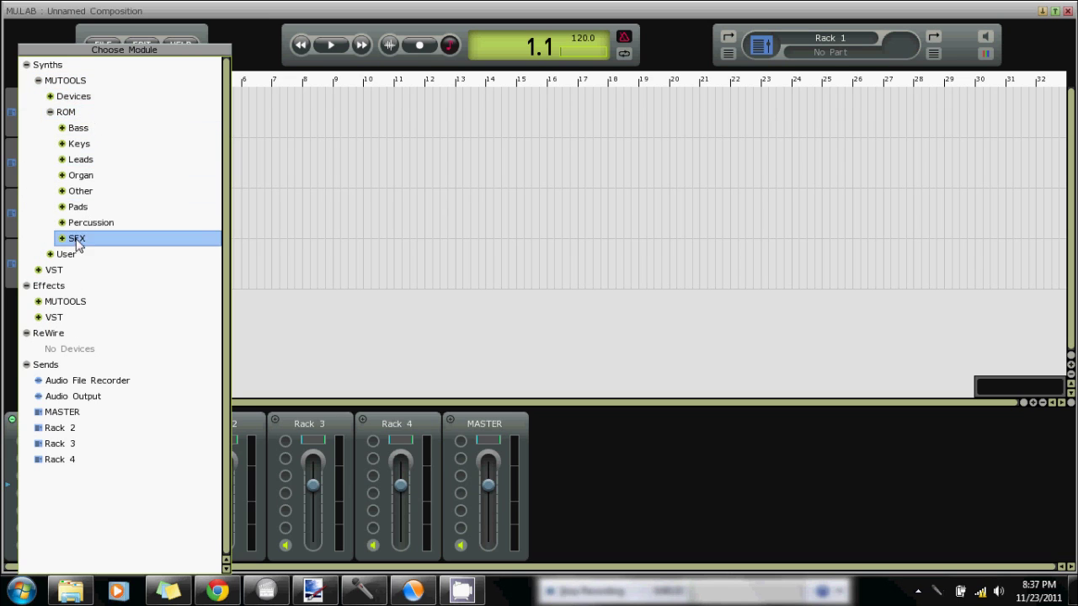
left_click(85, 143)
left_click(78, 128)
left_click(51, 256)
left_click(74, 239)
double_click(74, 239)
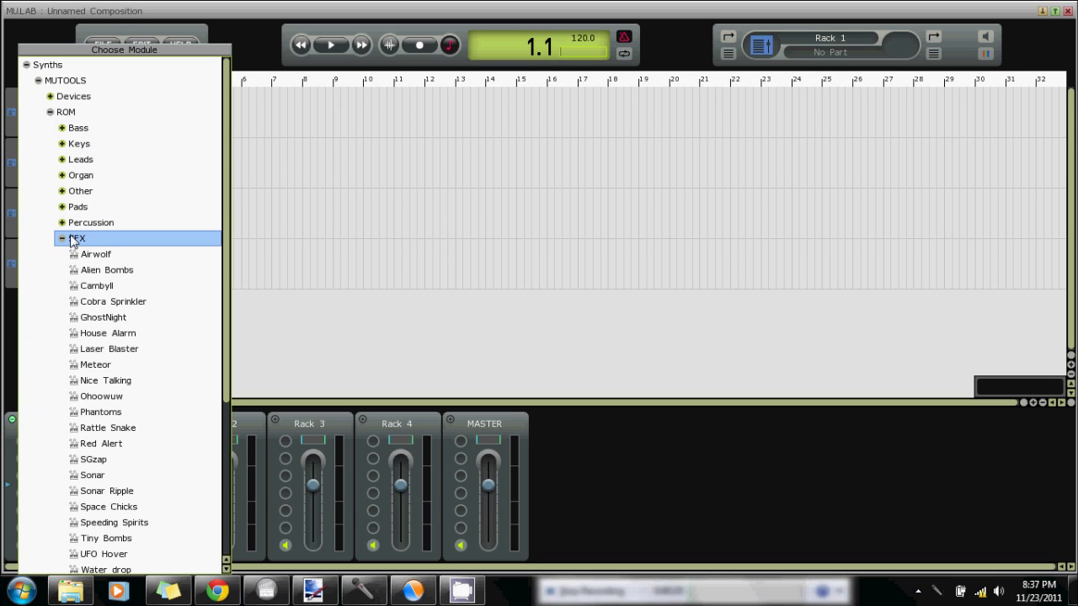
left_click(113, 255)
left_click(117, 269)
left_click(108, 333)
left_click(108, 381)
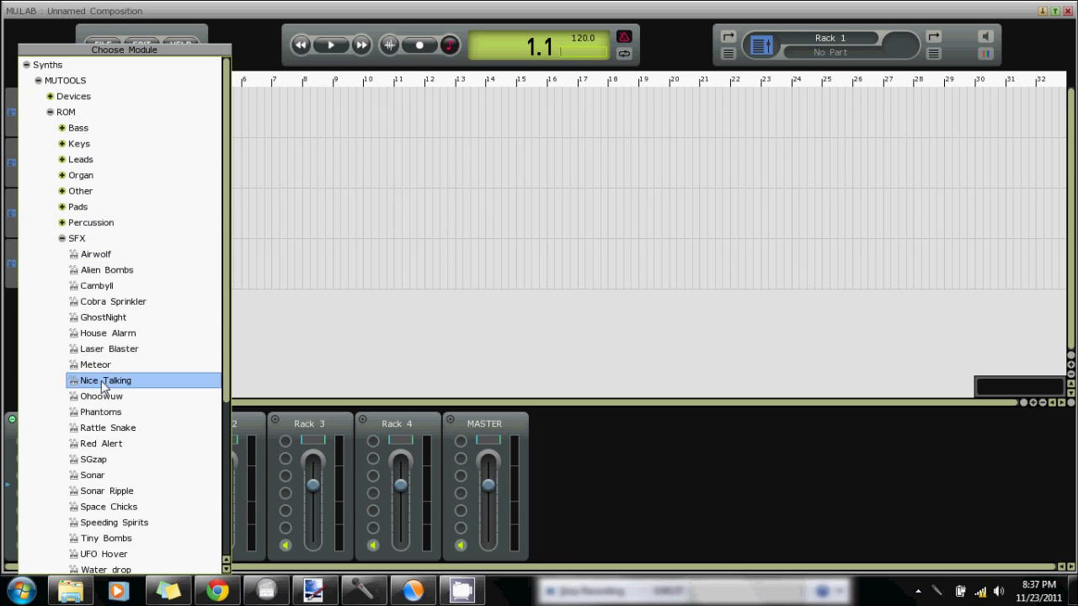
left_click(107, 490)
left_click(110, 349)
left_click(68, 112)
left_click(77, 145)
double_click(79, 144)
left_click(100, 175)
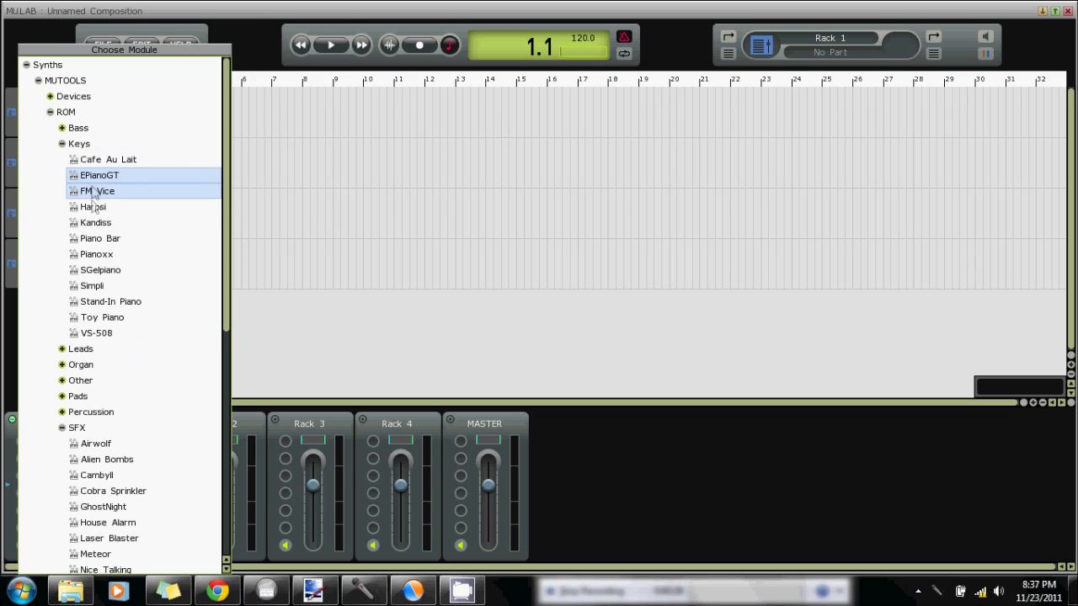
left_click(97, 191)
left_click(84, 128)
double_click(84, 130)
double_click(87, 131)
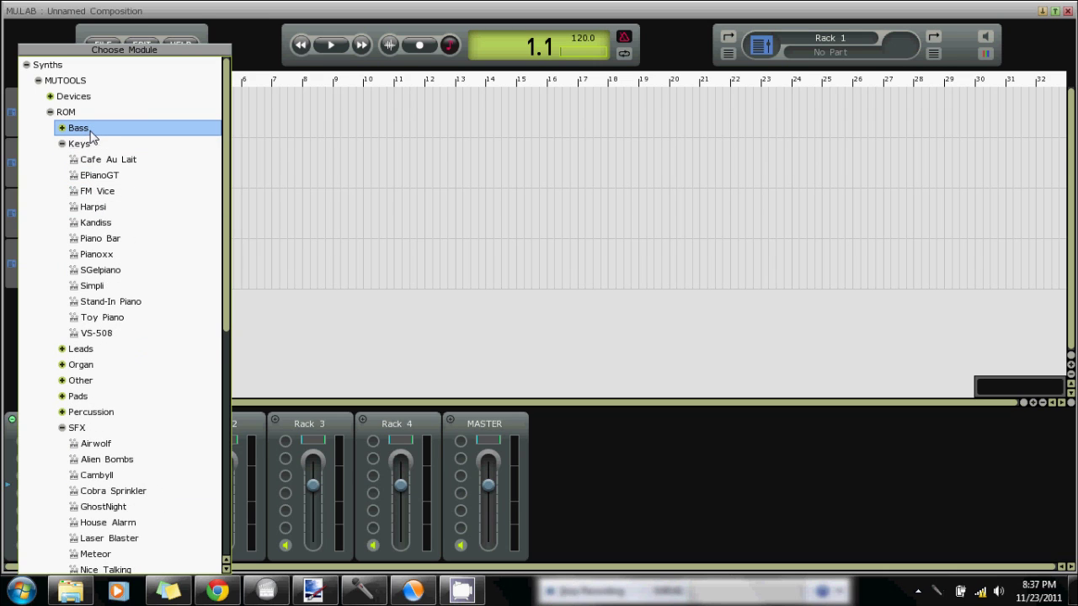
left_click(92, 222)
left_click(94, 269)
left_click(91, 334)
left_click(82, 349)
left_click(84, 364)
left_click(87, 381)
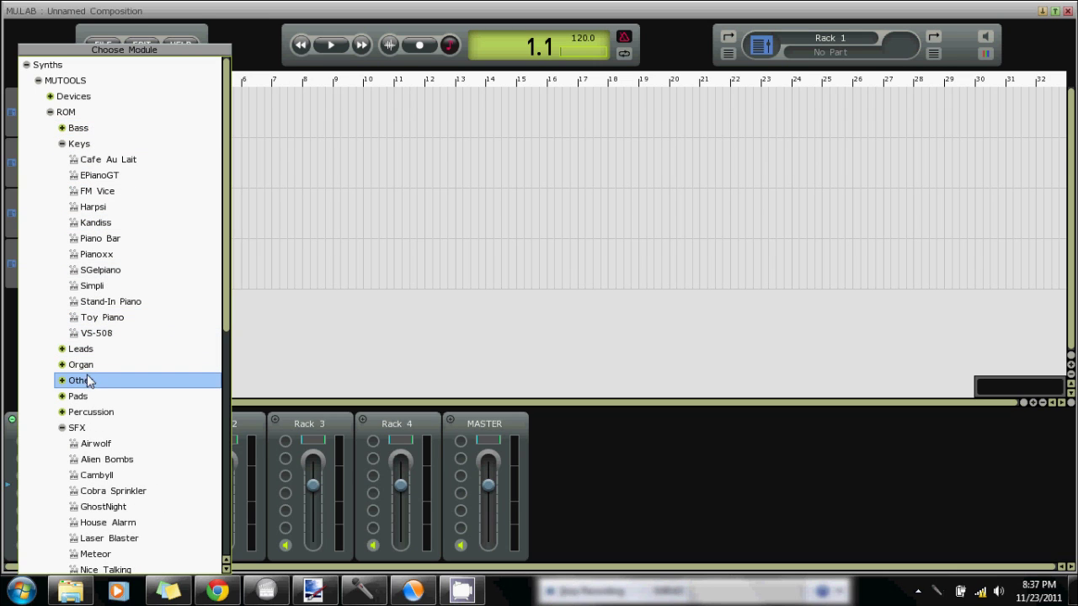
left_click(89, 395)
Expand the Pads category and load Alien Attack Pad into Rack 1.
double_click(89, 396)
left_click(122, 413)
left_click(123, 428)
left_click(123, 446)
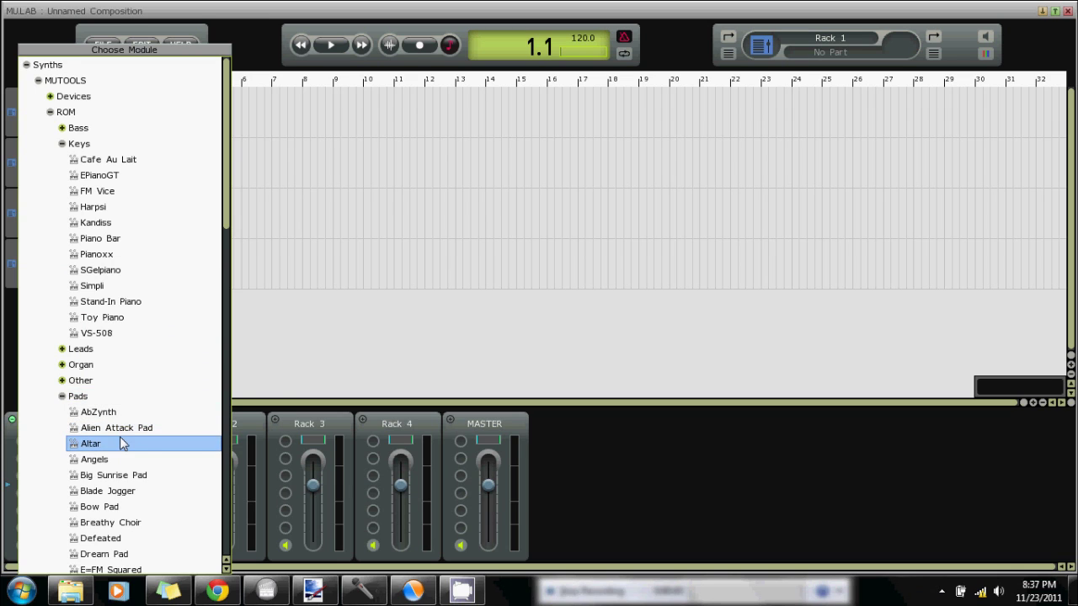
double_click(121, 431)
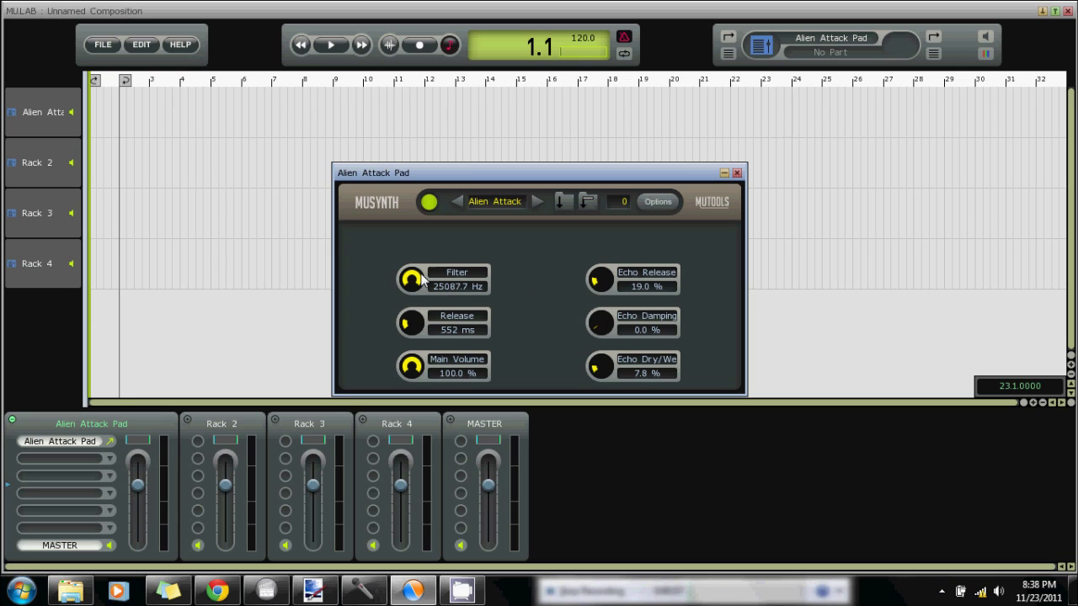
Minimise the Alien Attack Pad editor window to reveal the empty arrangement.
left_click(722, 174)
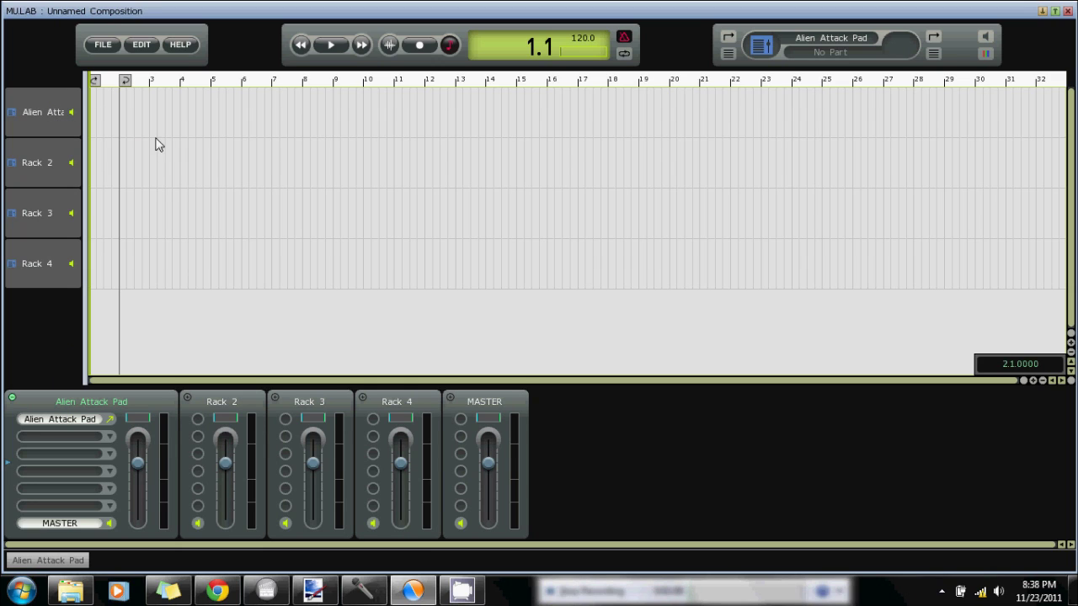
Create a new empty Sequence part spanning bars 1 to 6 on the Alien Attack Pad track.
left_click(93, 110)
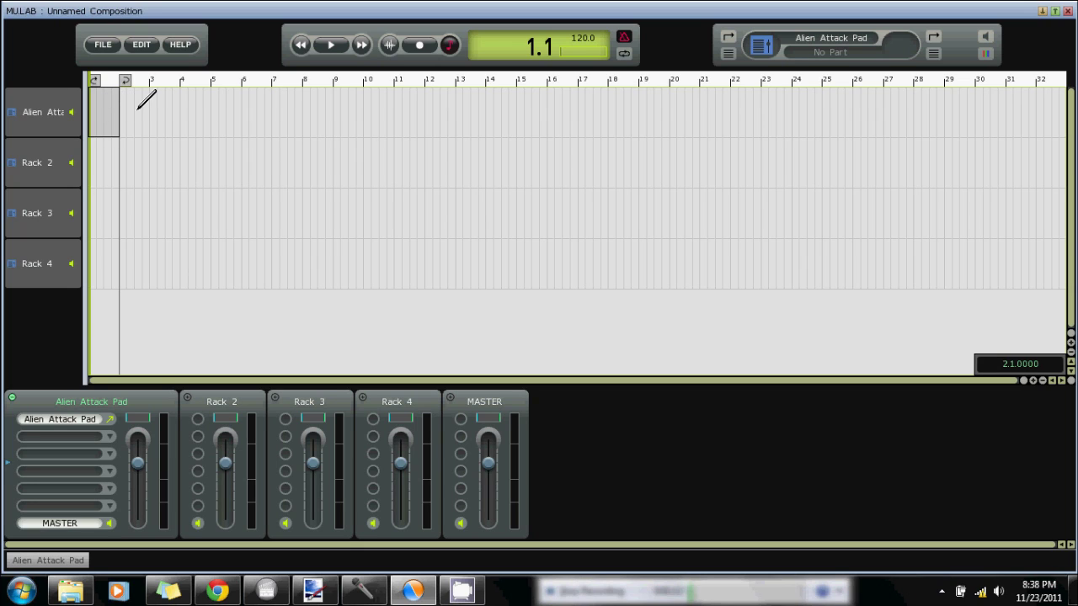
left_click_drag(138, 108, 270, 106)
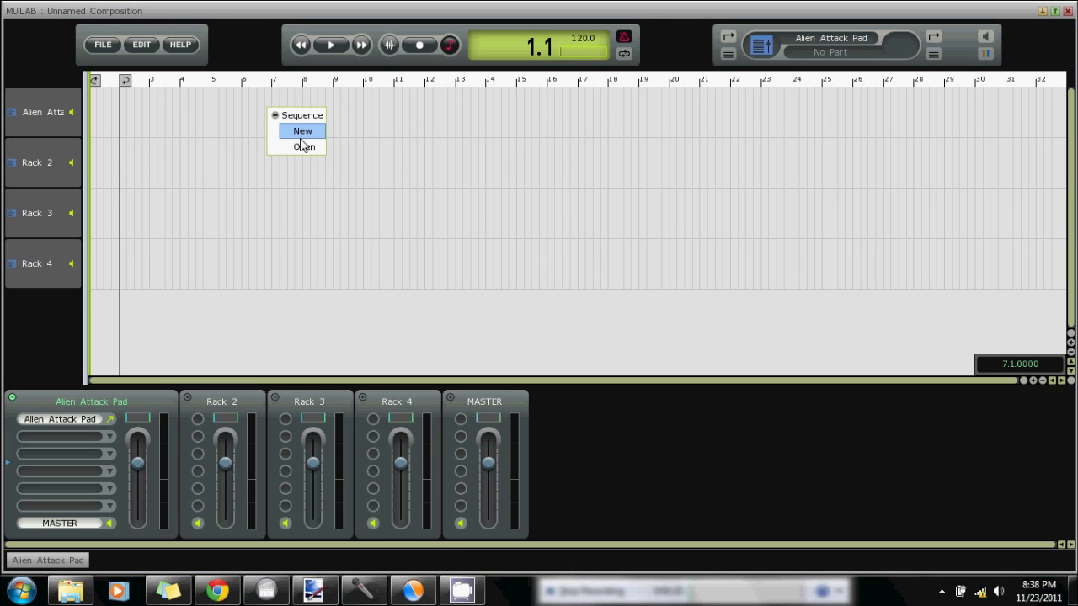
left_click(300, 133)
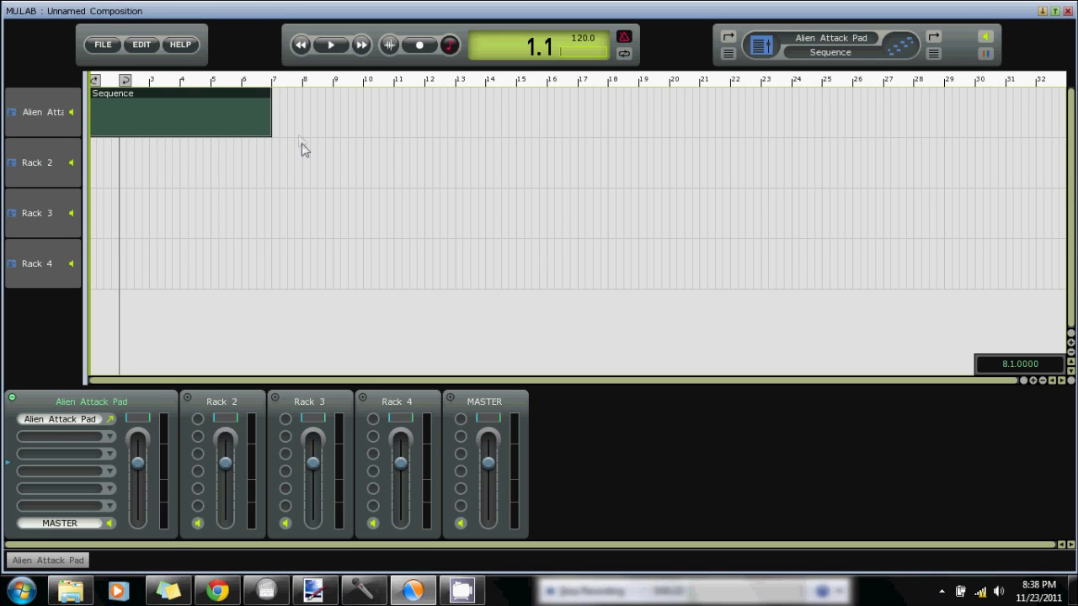
Look at the tempo options without changing the 120 tempo, and open the Sequence clip.
right_click(579, 38)
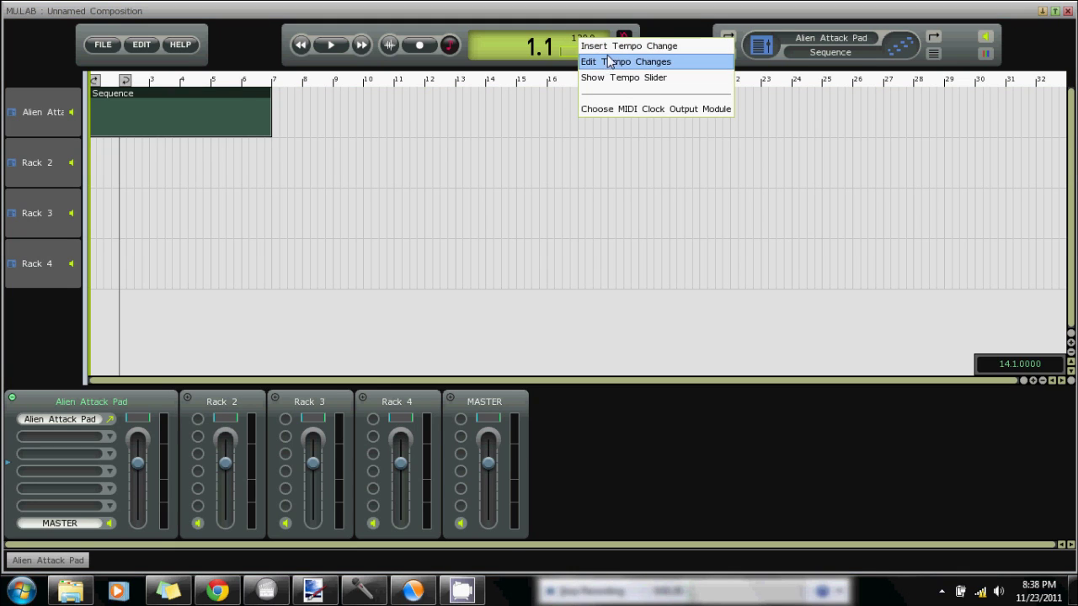
left_click(491, 108)
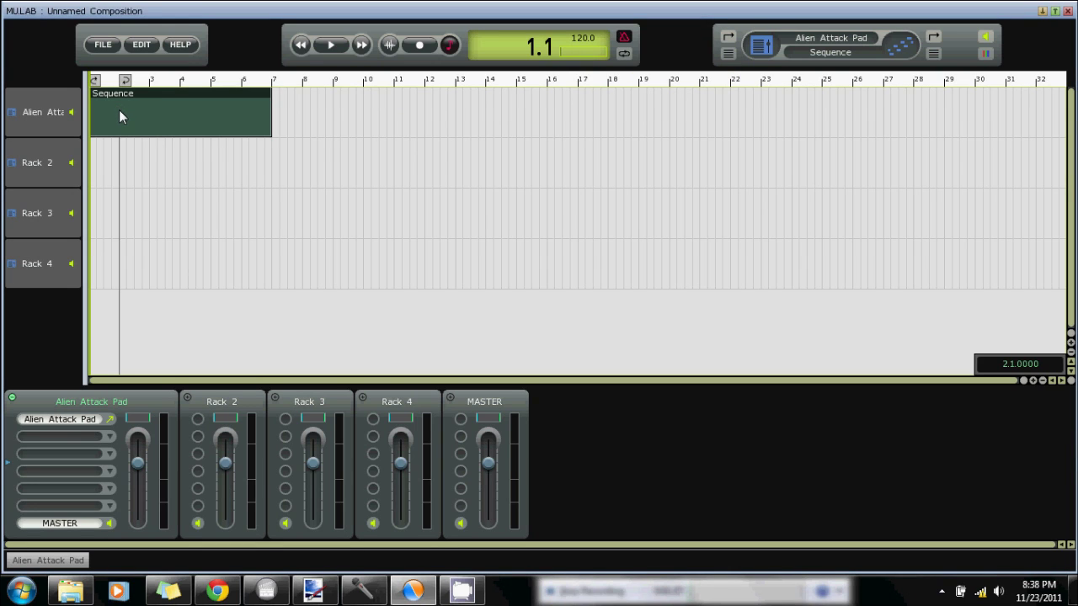
double_click(119, 110)
Adjust the piano roll's horizontal and vertical zoom on the empty bars 1 to 6.
scroll(221, 218, "up", 1)
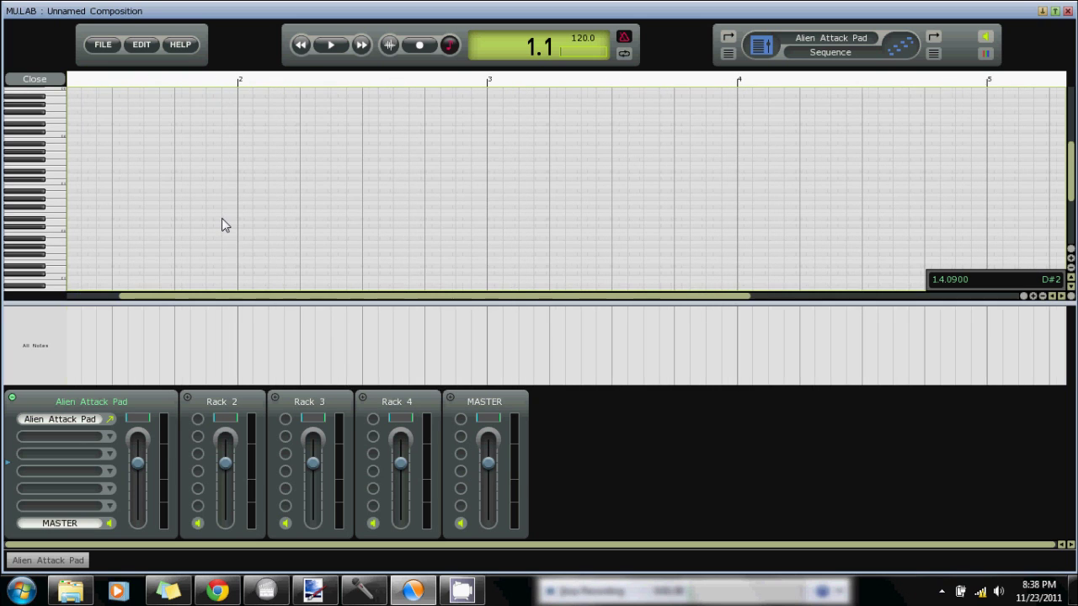
scroll(221, 218, "down", 1)
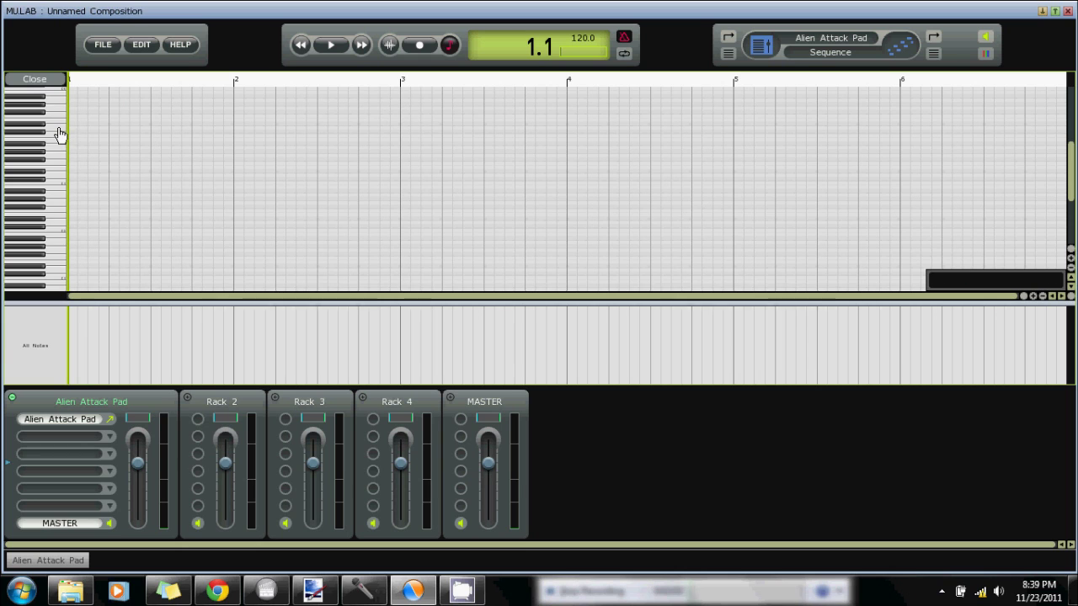
scroll(59, 133, "up", 3)
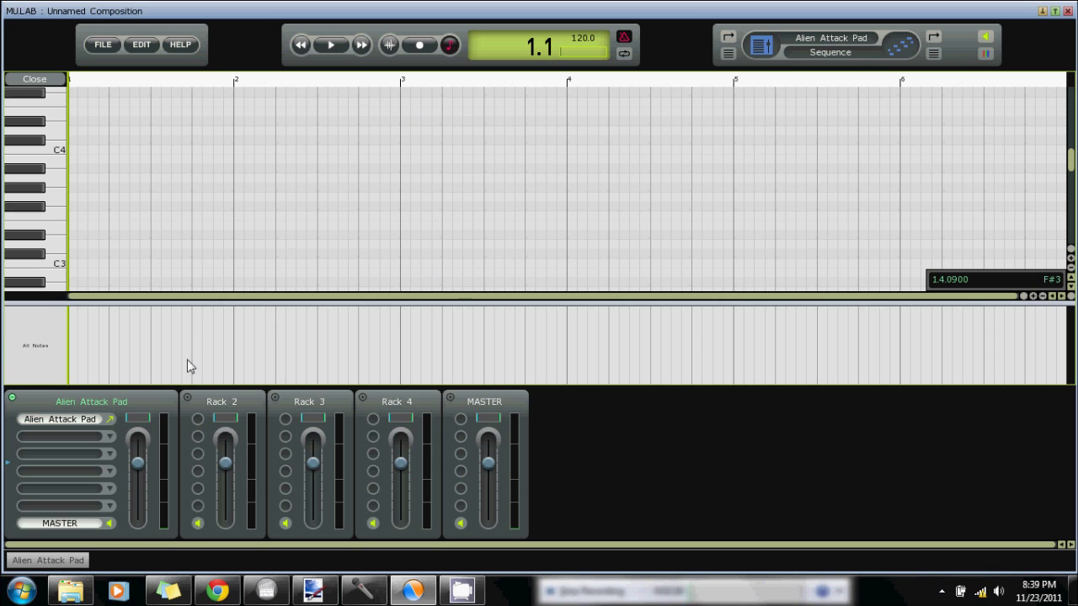
scroll(164, 203, "up", 2)
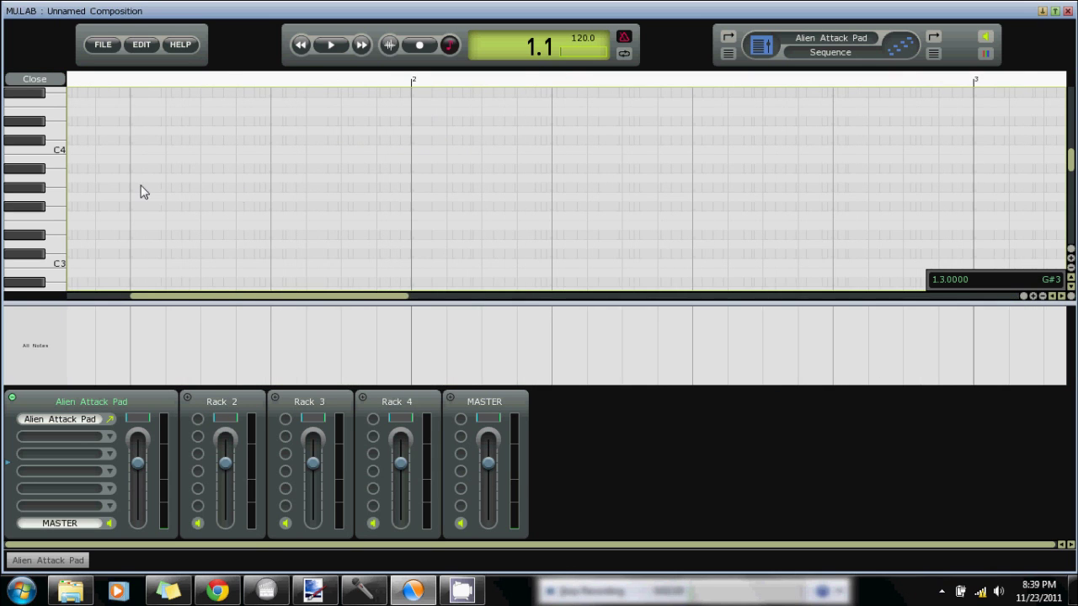
scroll(143, 192, "down", 3)
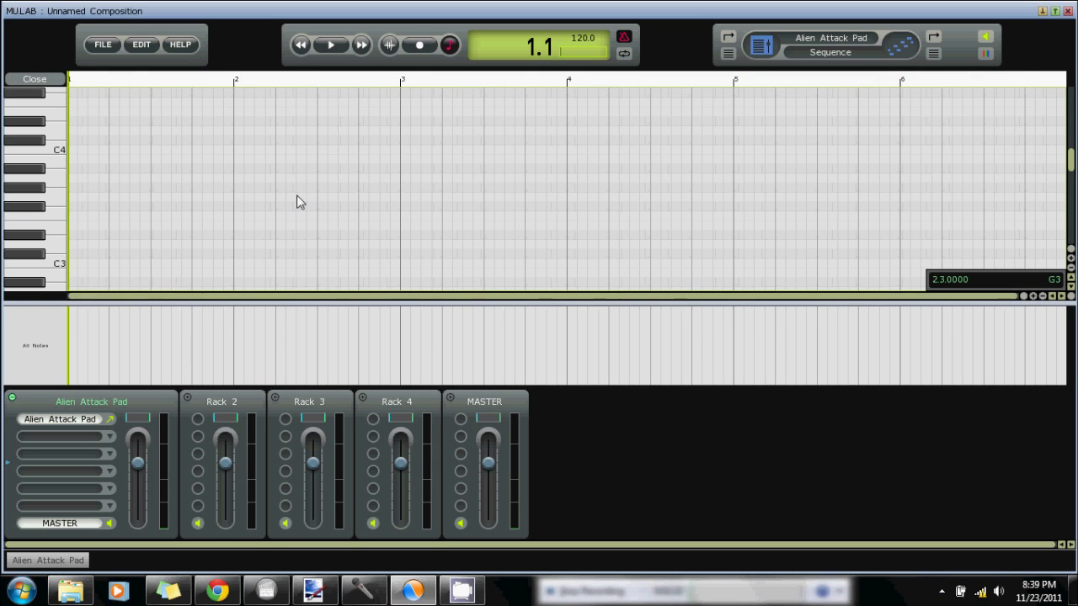
scroll(28, 211, "down", 5)
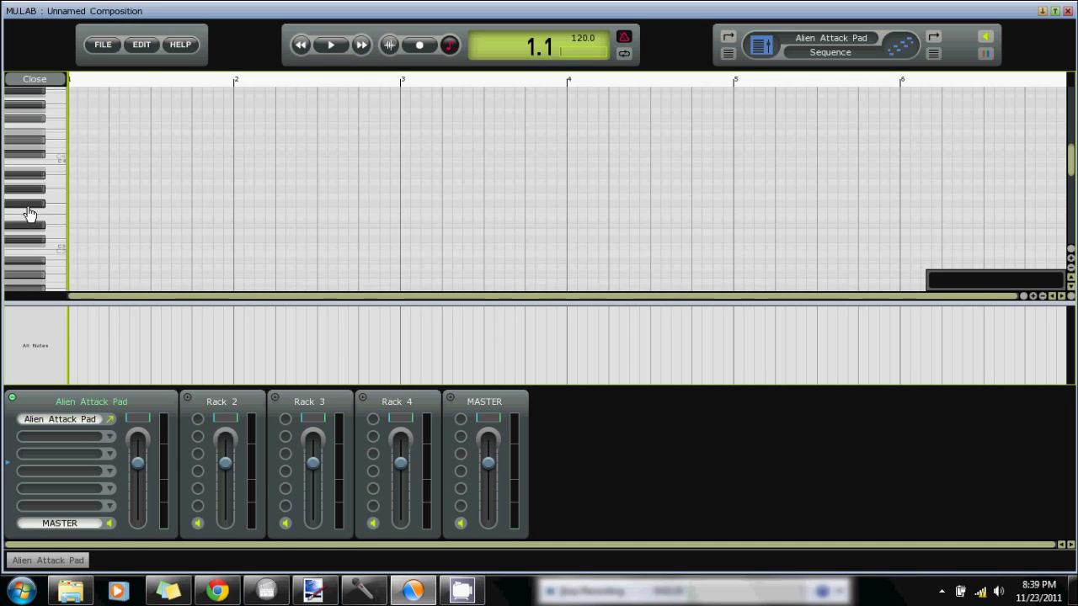
scroll(28, 212, "down", 5)
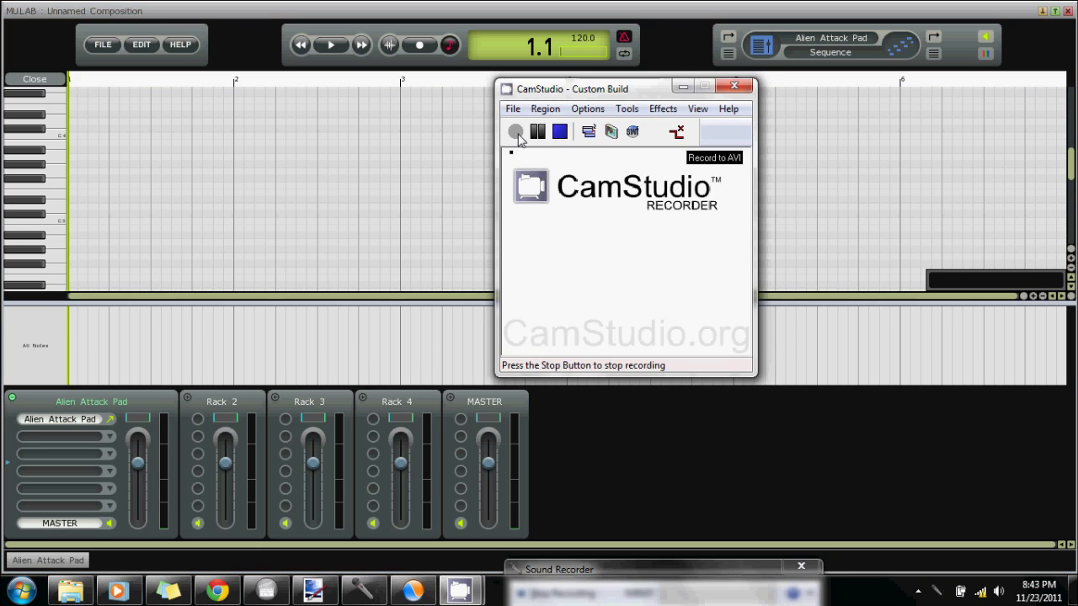
Draw three notes across bars 1 to 5: low, higher and longer, then lower and longest.
left_click(684, 86)
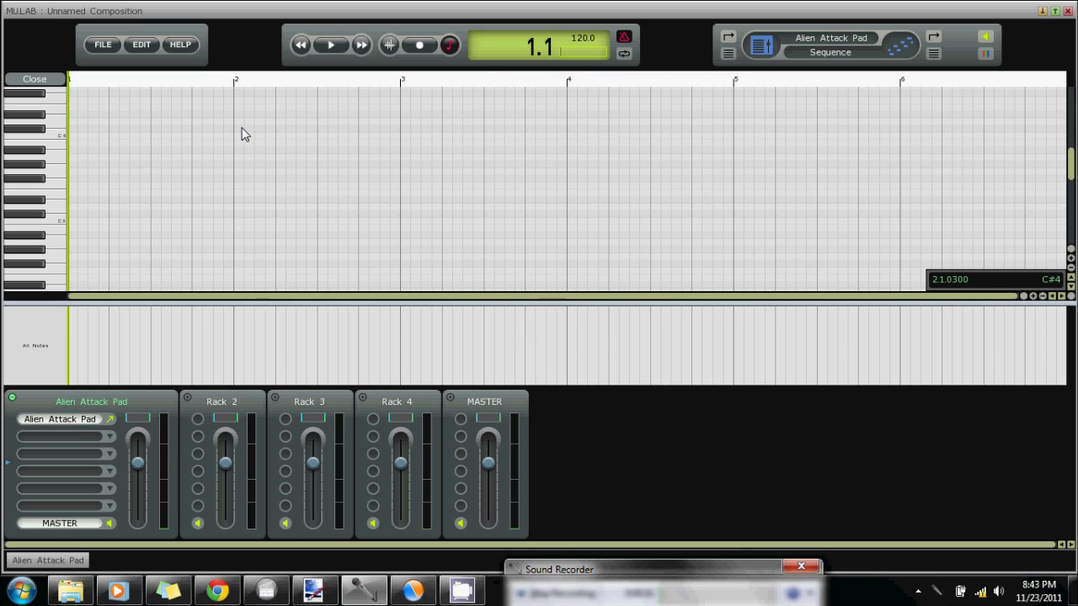
left_click_drag(91, 207, 222, 207)
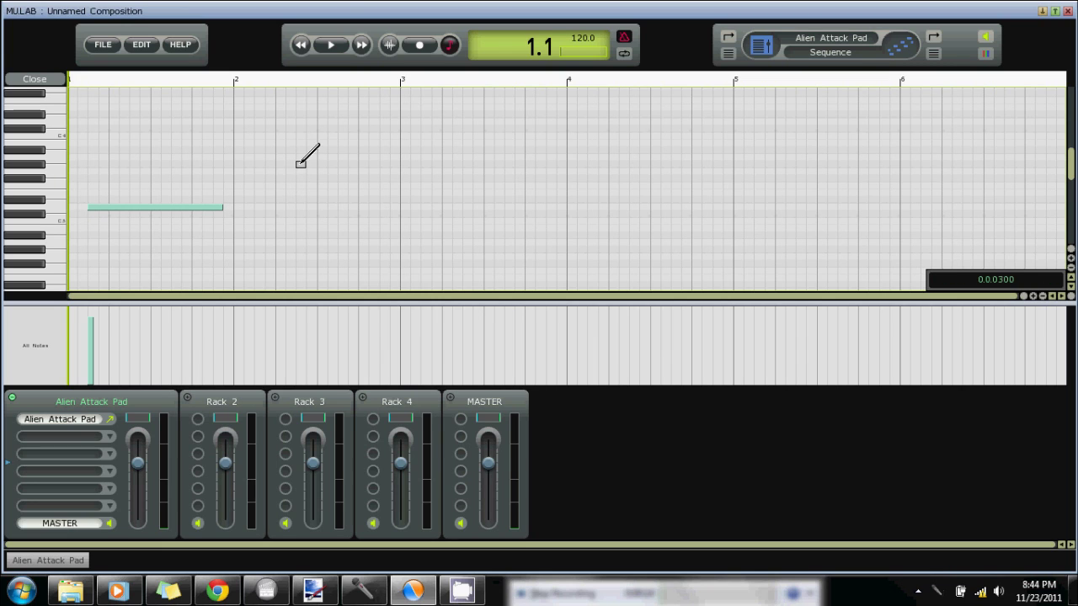
left_click(300, 164)
left_click_drag(313, 163, 495, 164)
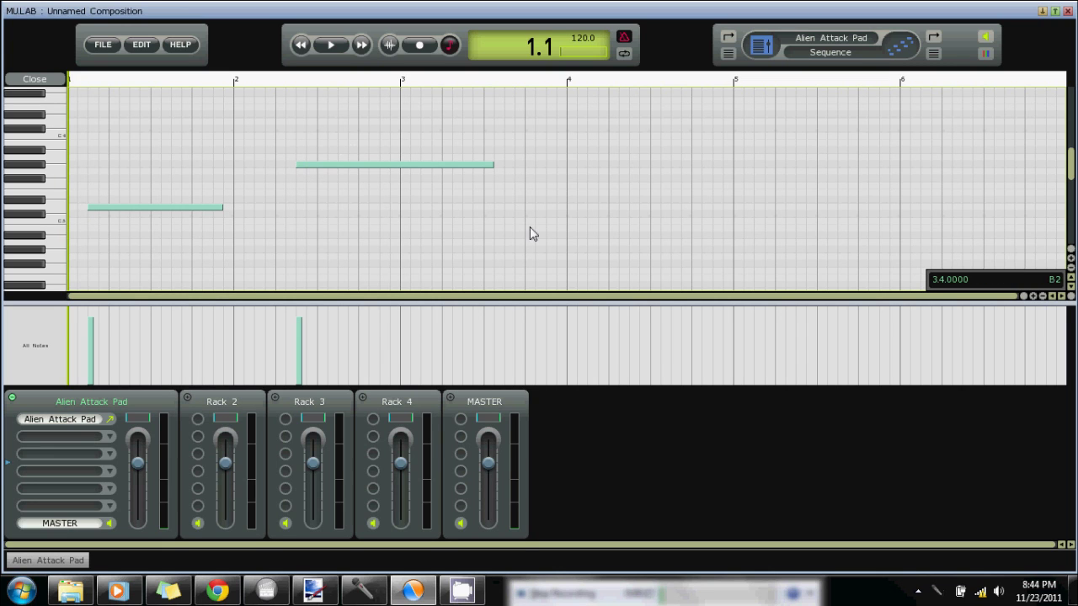
left_click(531, 257)
left_click_drag(533, 259, 829, 258)
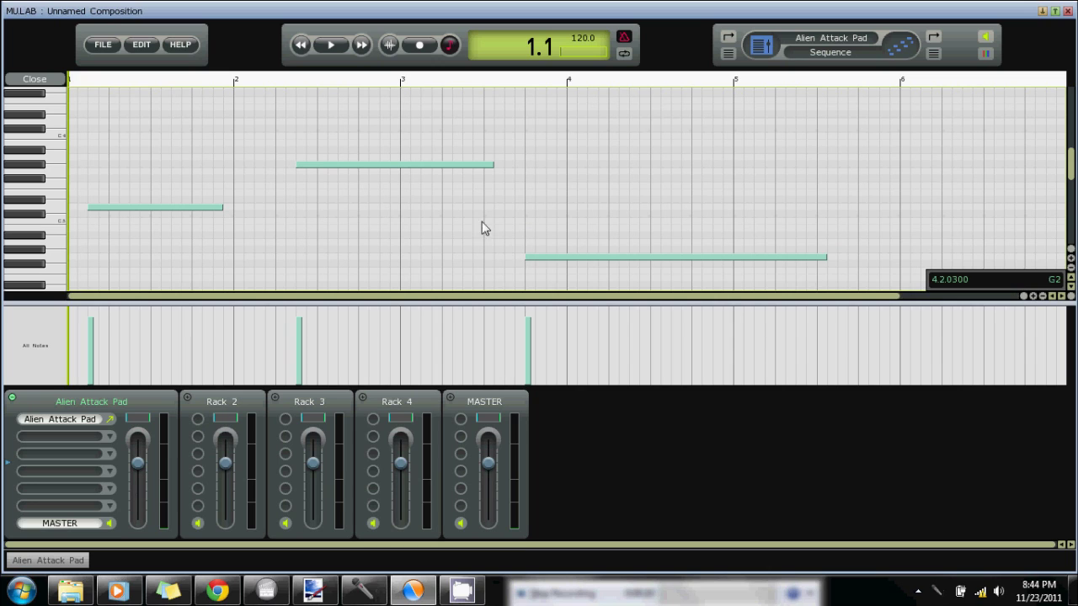
left_click(35, 80)
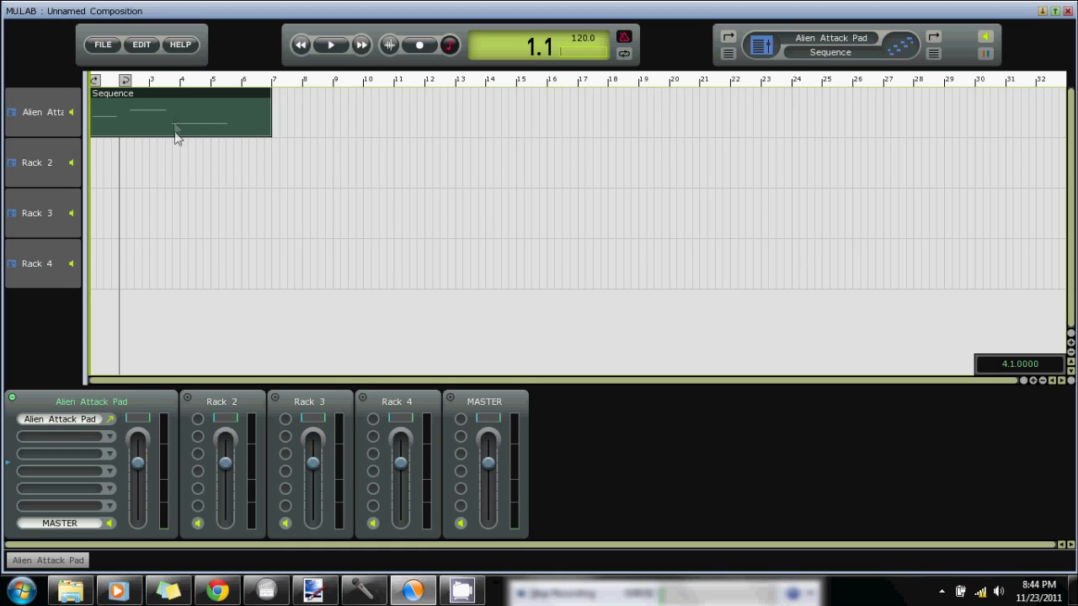
Create a copy of the sequence at bar 9 and move it to bar 1 of Rack 3.
left_click(328, 126)
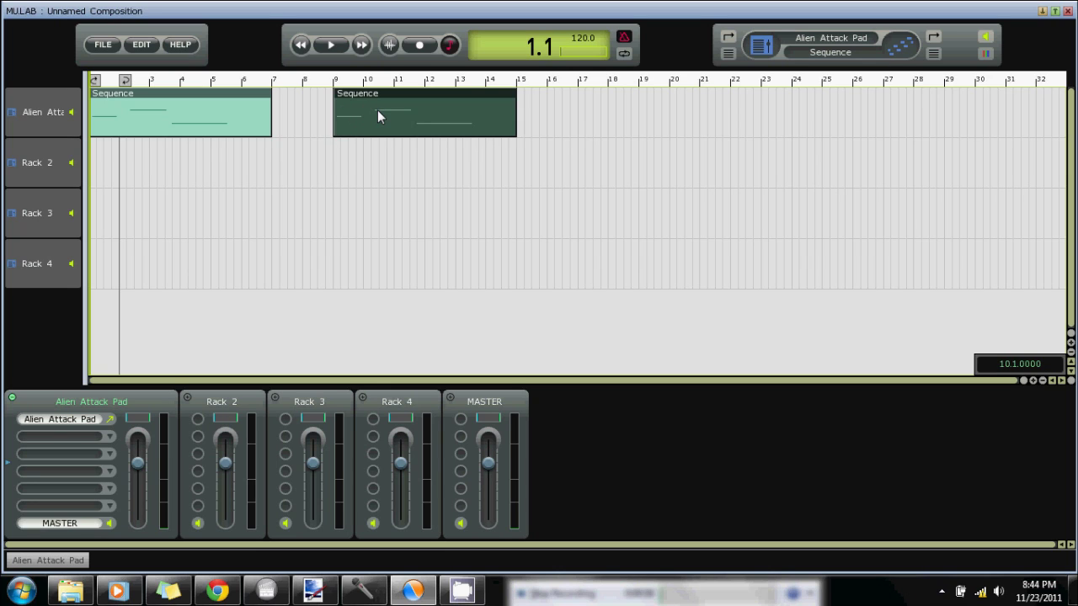
left_click_drag(378, 108, 118, 212)
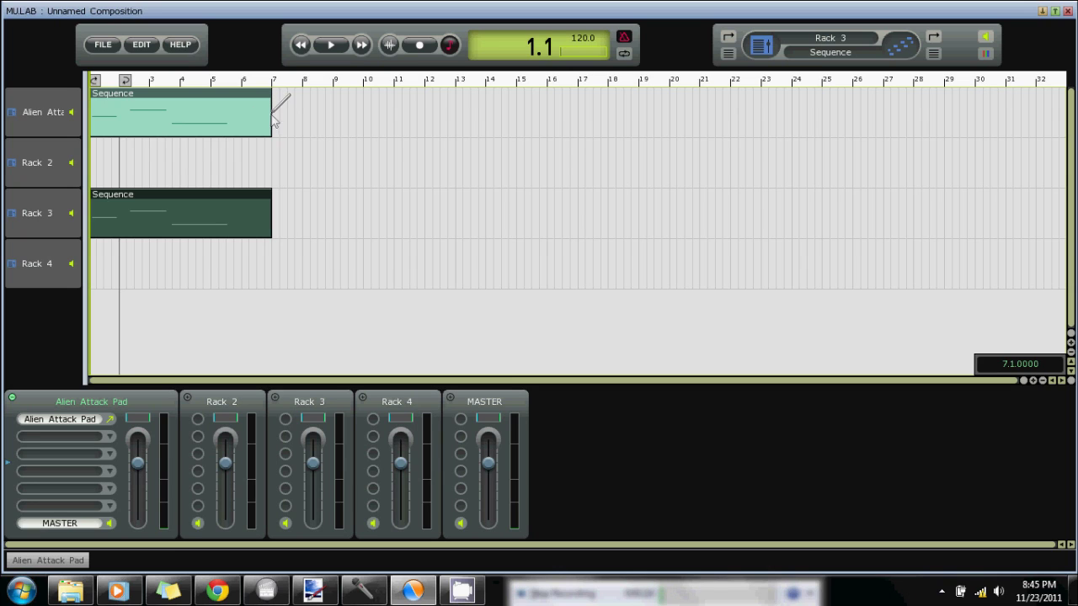
Drag the Alien Attack Pad clip's right edge from bar 7 out to bar 18.
left_click_drag(271, 111, 606, 128)
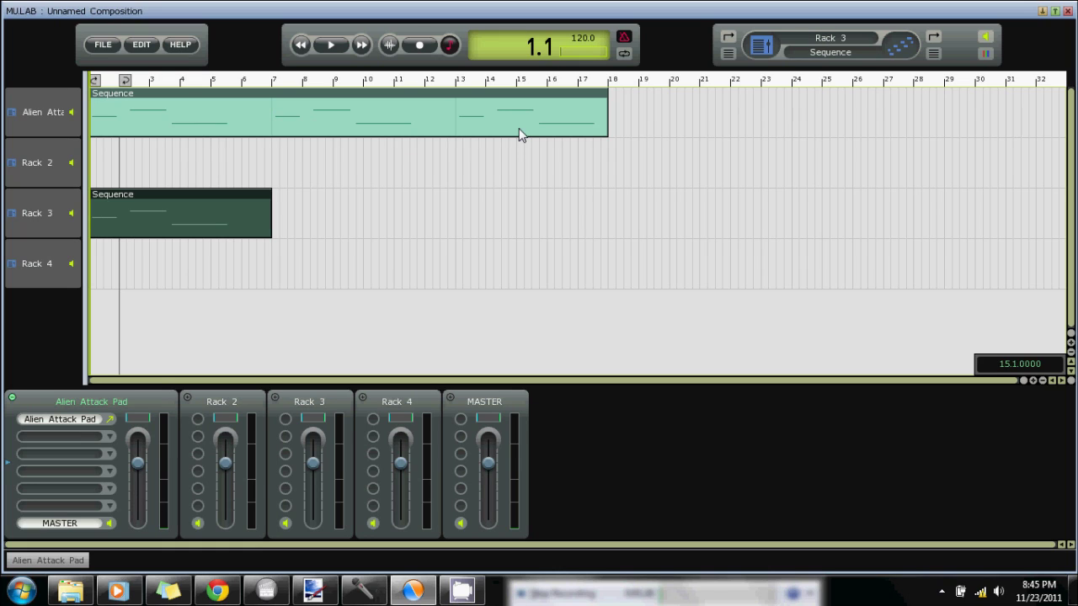
Remove the loop end locator at bar 7 from the long Alien Attack Pad sequence.
double_click(318, 128)
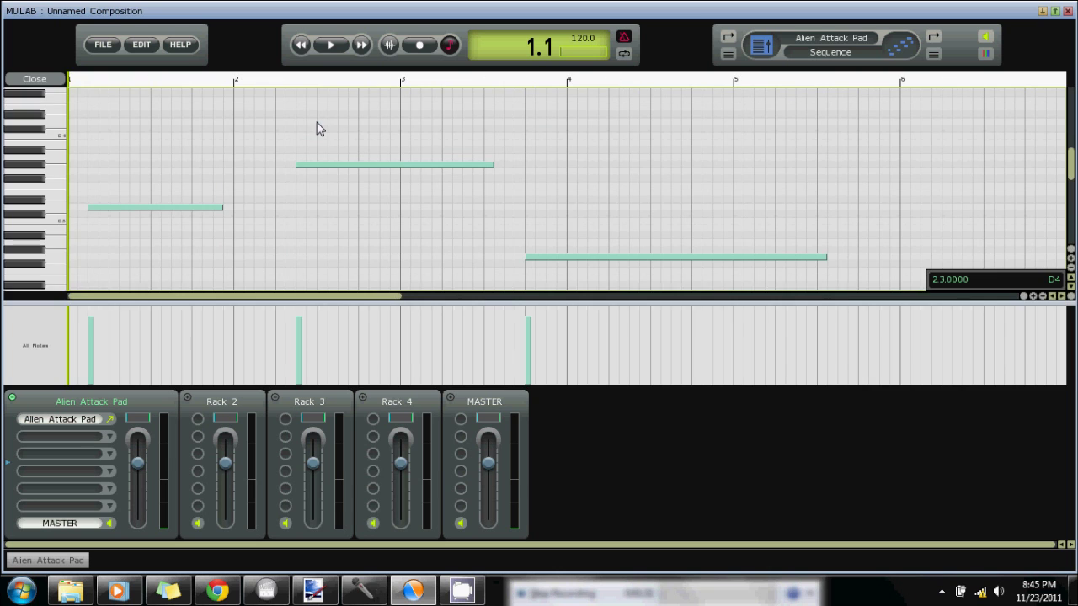
left_click_drag(369, 303, 553, 282)
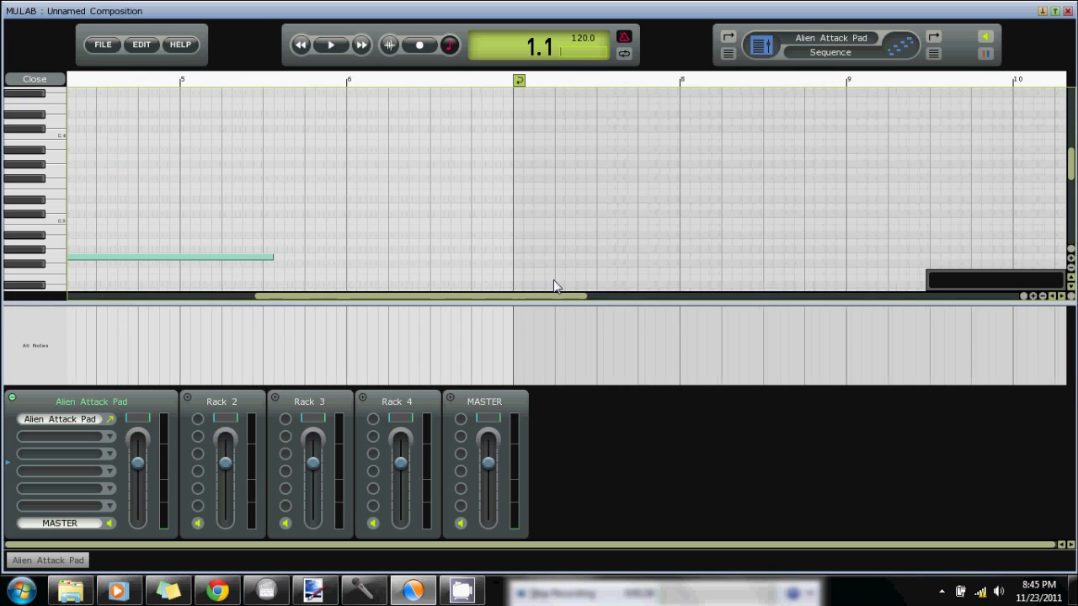
right_click(518, 82)
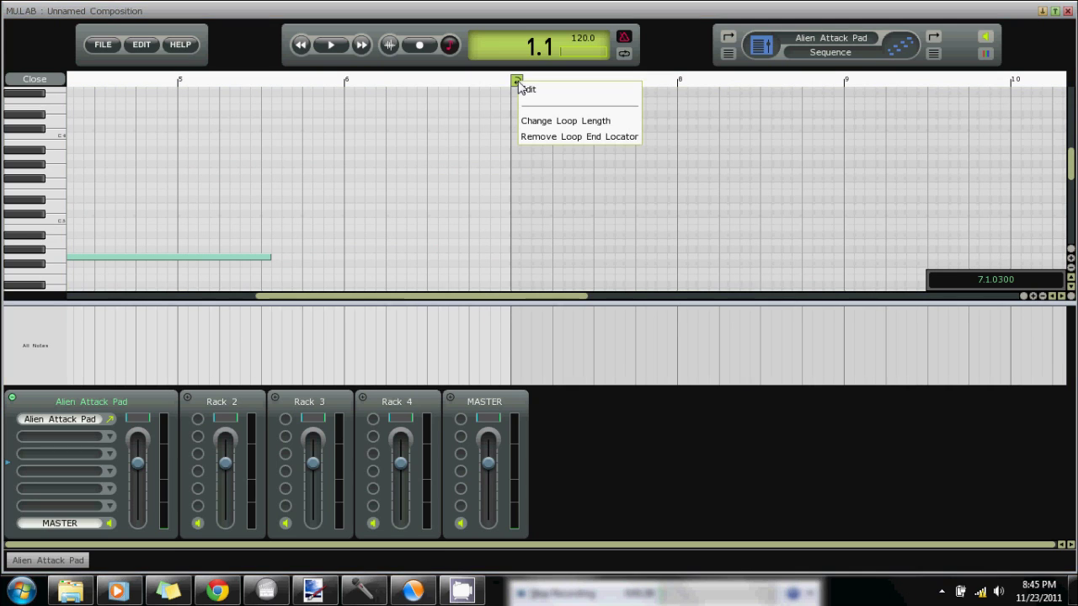
left_click(568, 139)
left_click(25, 78)
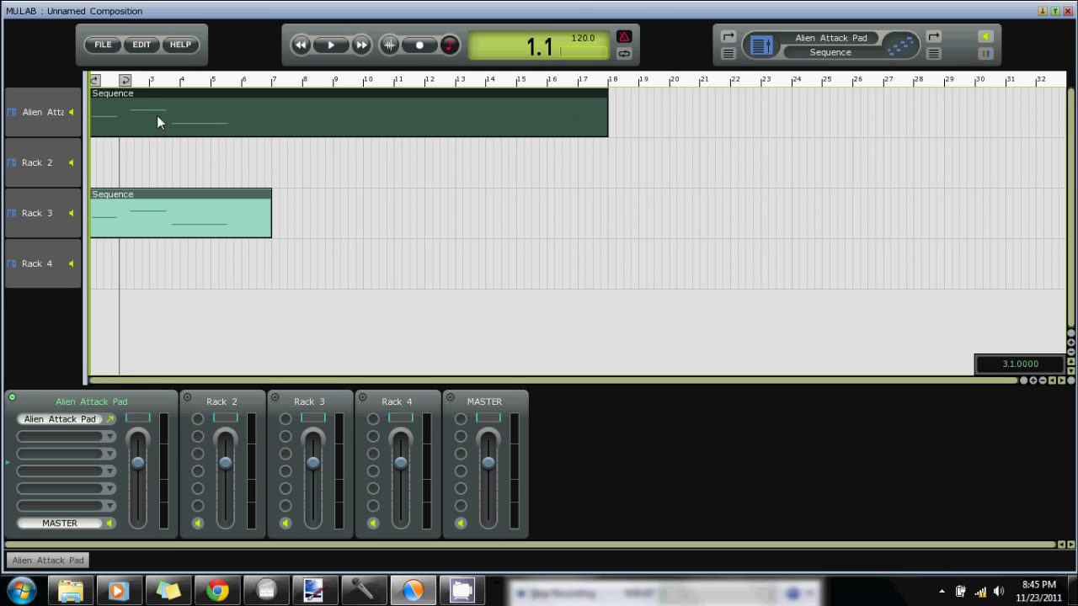
Reopen the Alien Attack Pad sequence, move its loop end to near bar 4, and return to the arrangement.
double_click(216, 117)
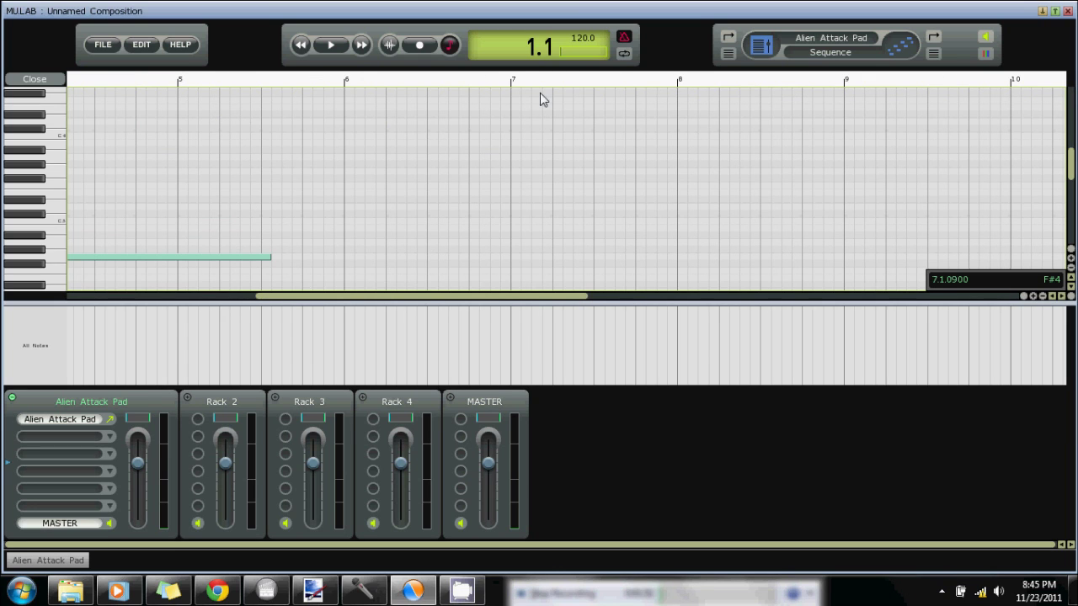
scroll(609, 74, "down", 3)
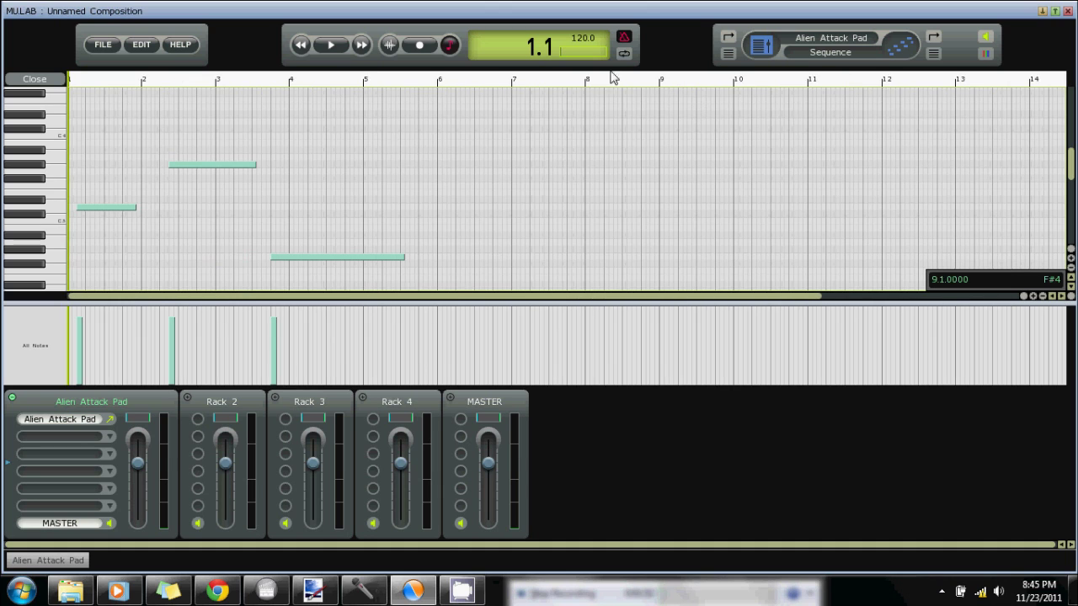
right_click(476, 84)
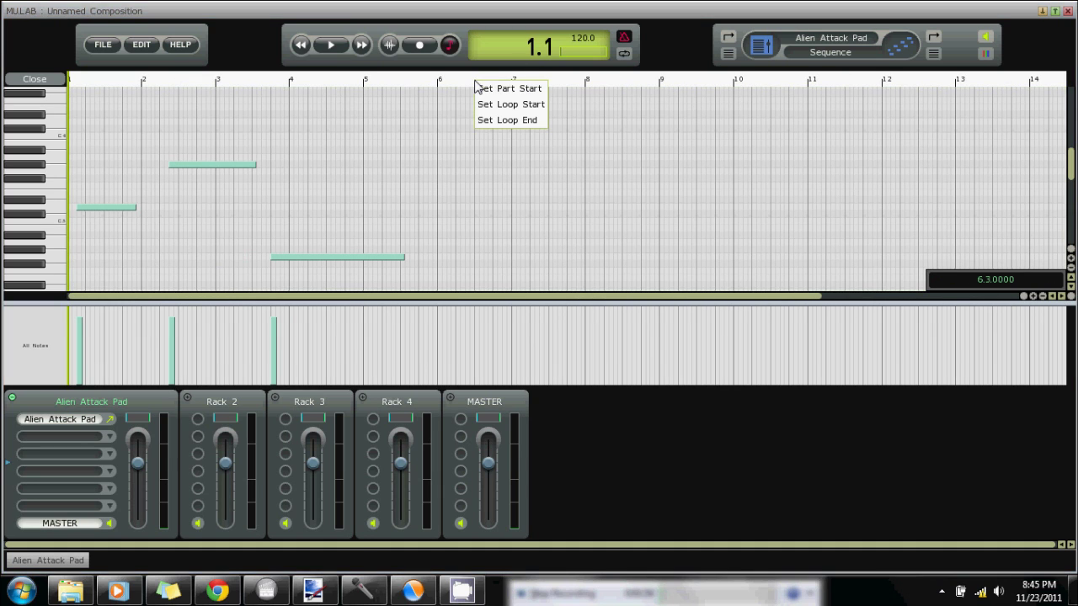
left_click(500, 122)
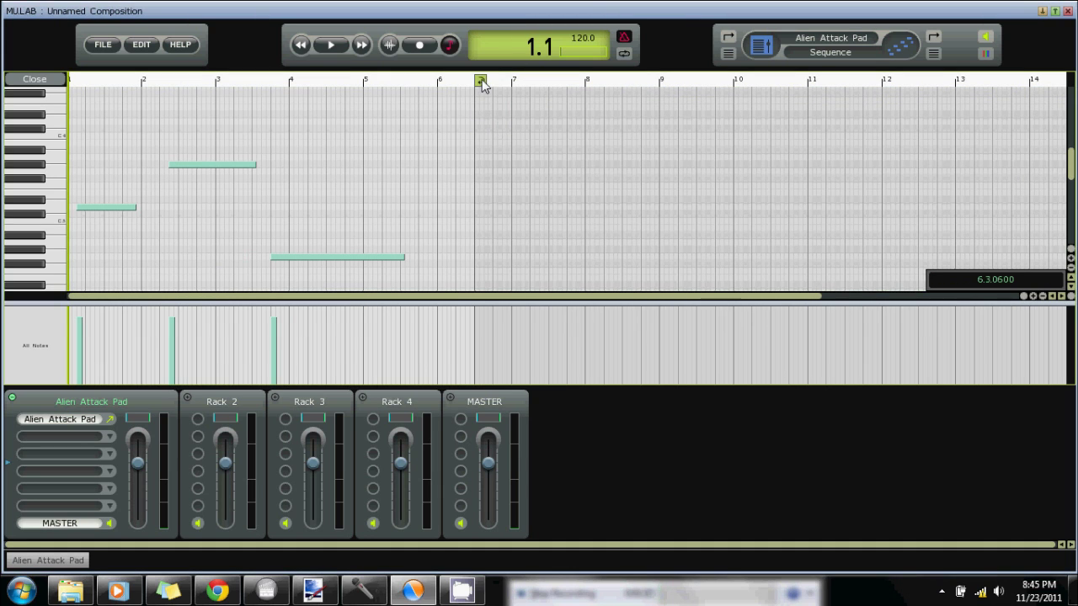
left_click_drag(480, 81, 644, 89)
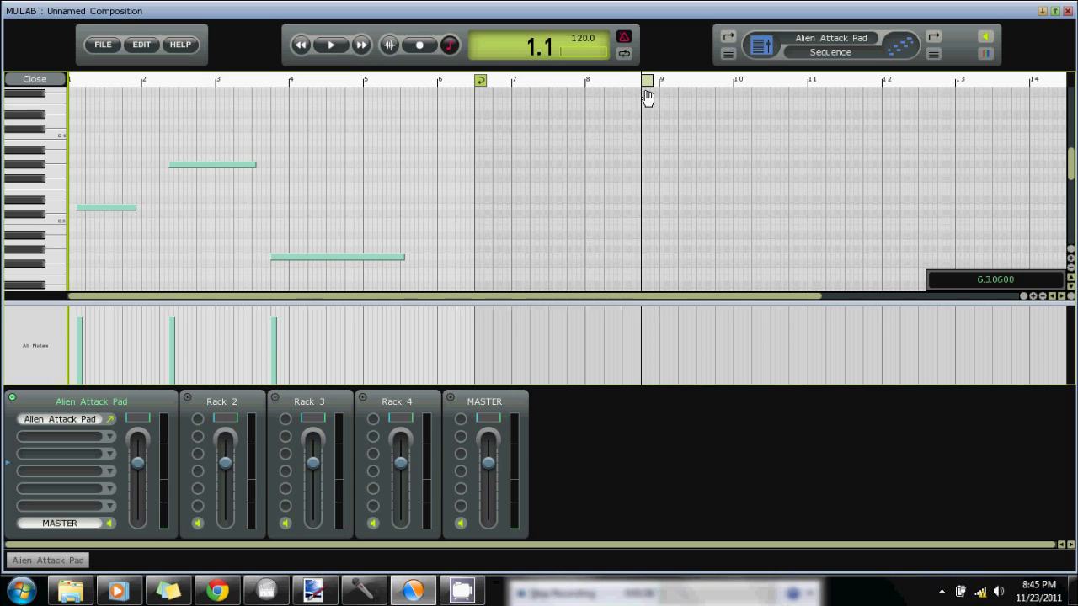
left_click(262, 82)
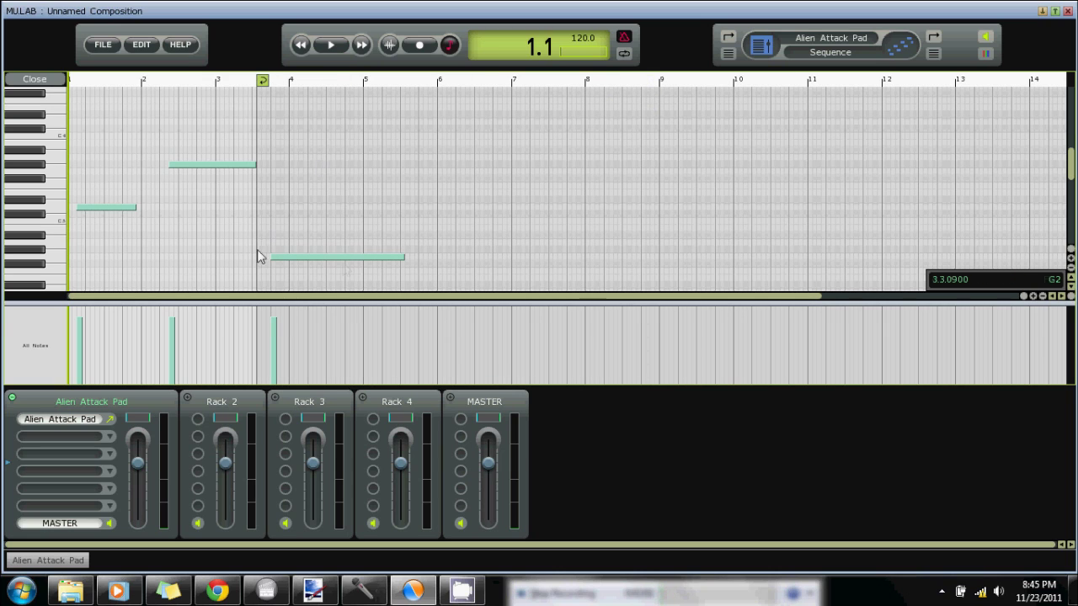
left_click(34, 78)
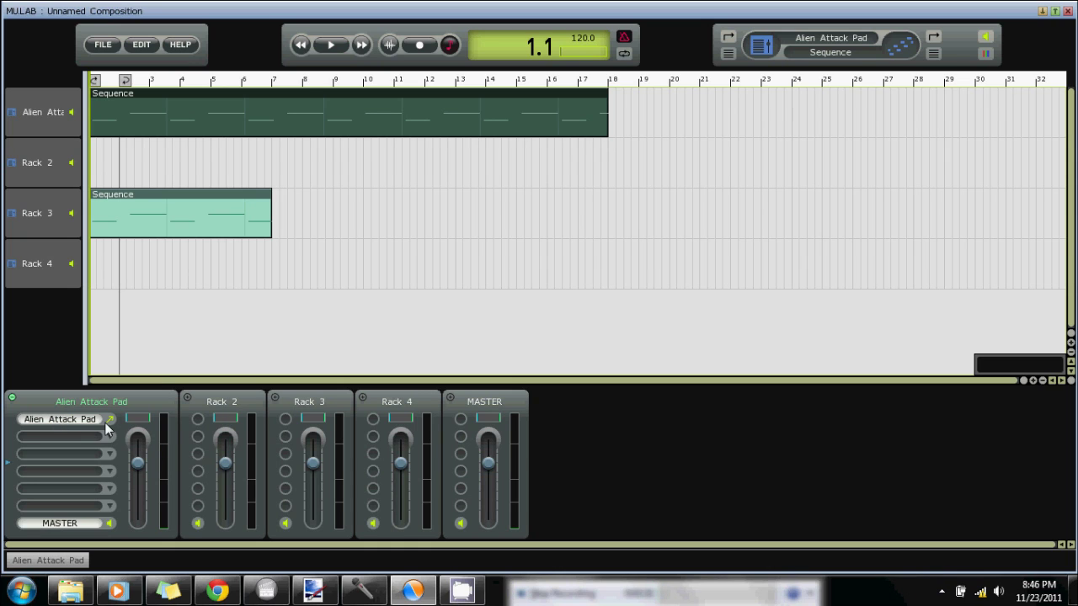
Expand the Rack 2, Rack 3 and Alien Attack Pad mixer strips, then open the FILE menu.
left_click(228, 405)
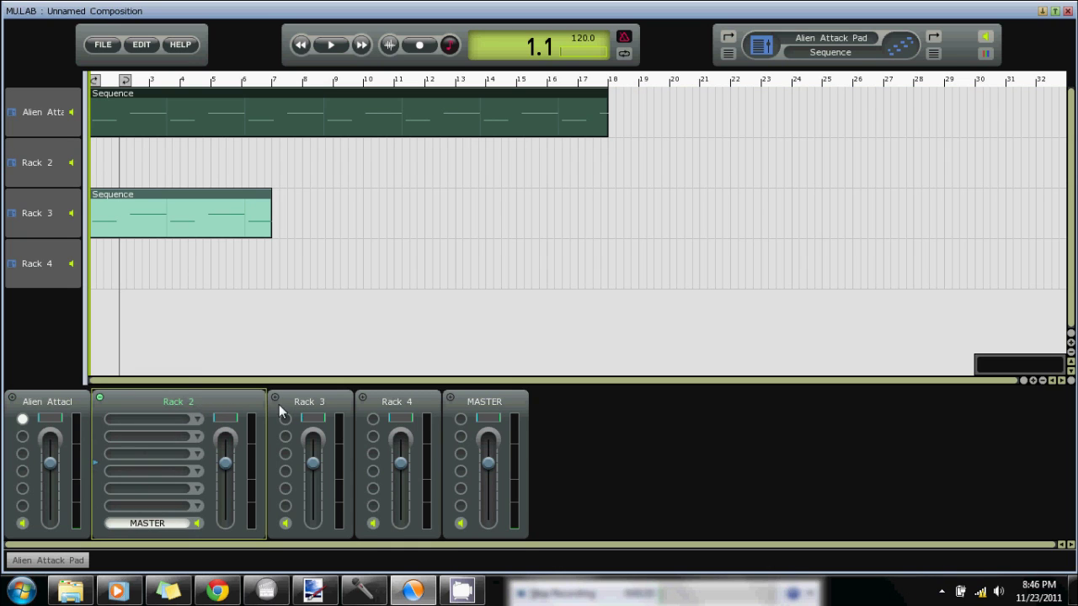
left_click(311, 404)
left_click(52, 404)
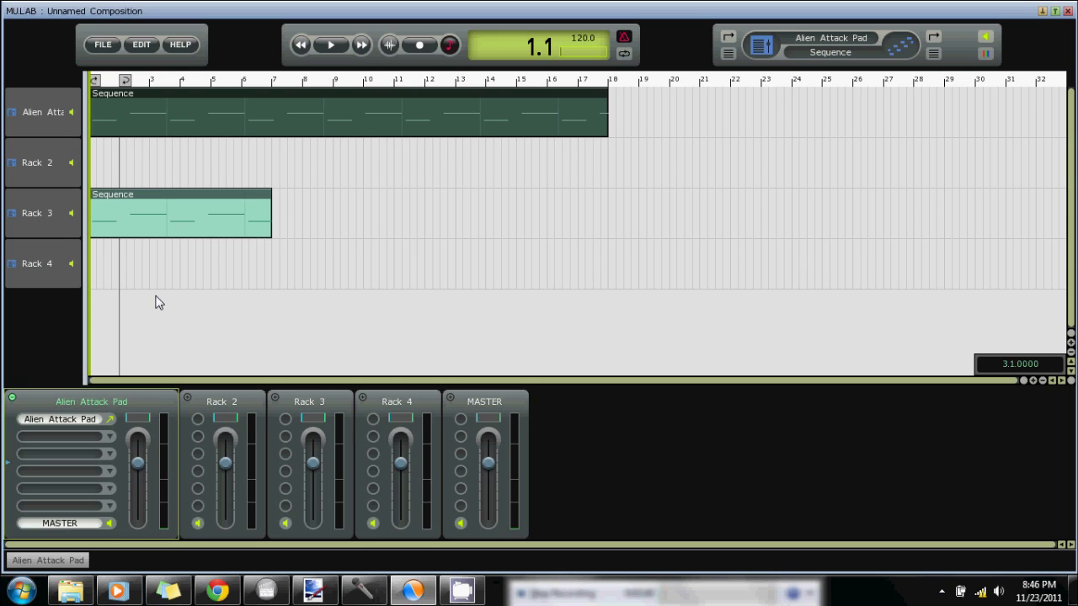
left_click(102, 46)
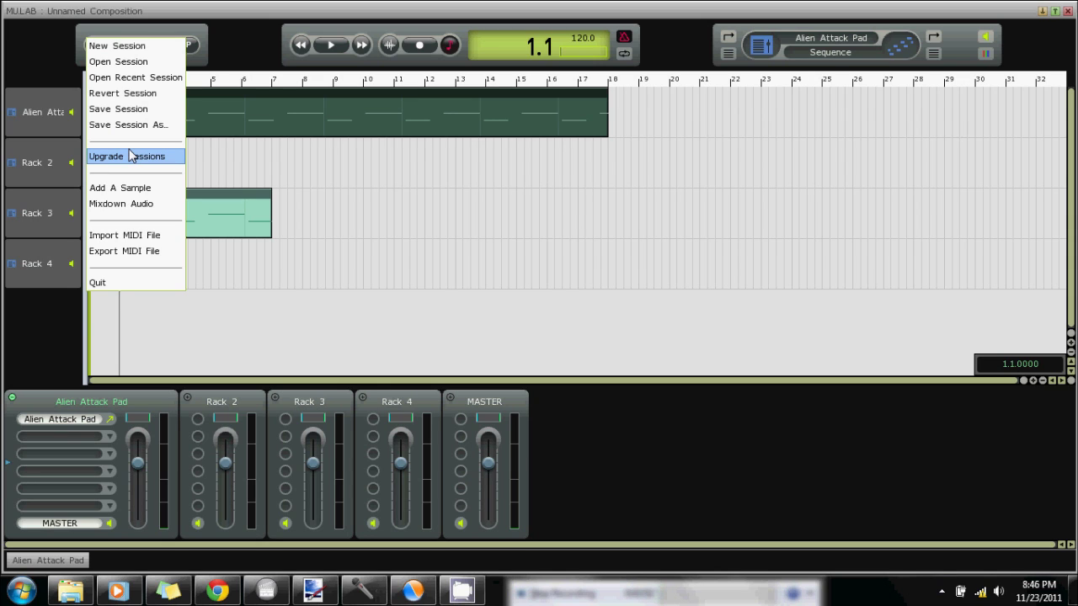
Choose Mixdown Audio and answer No so all parts are mixed down, not only selected ones.
left_click(376, 167)
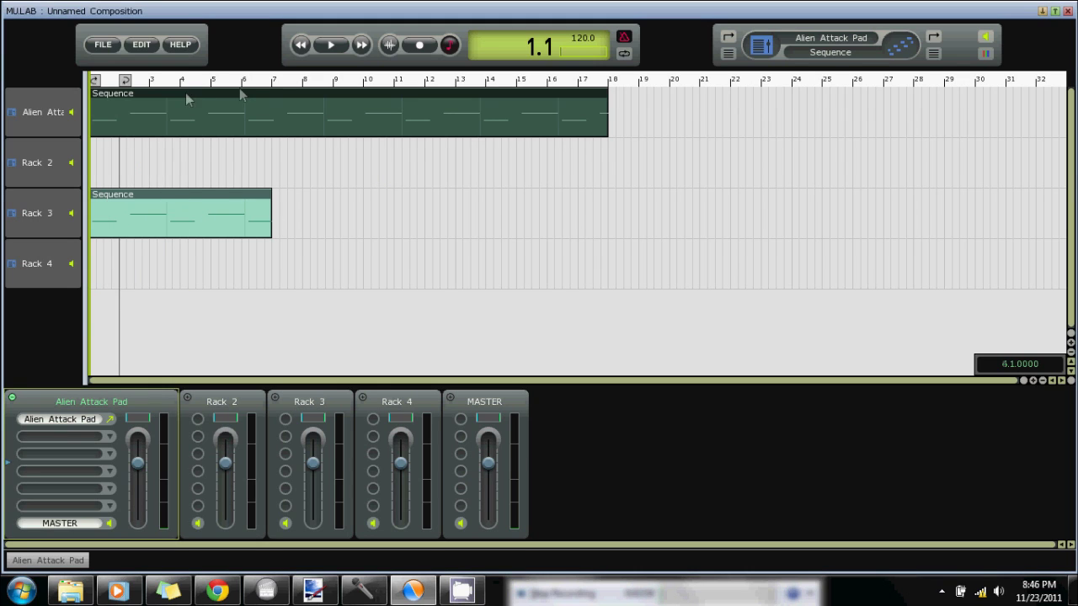
left_click(99, 45)
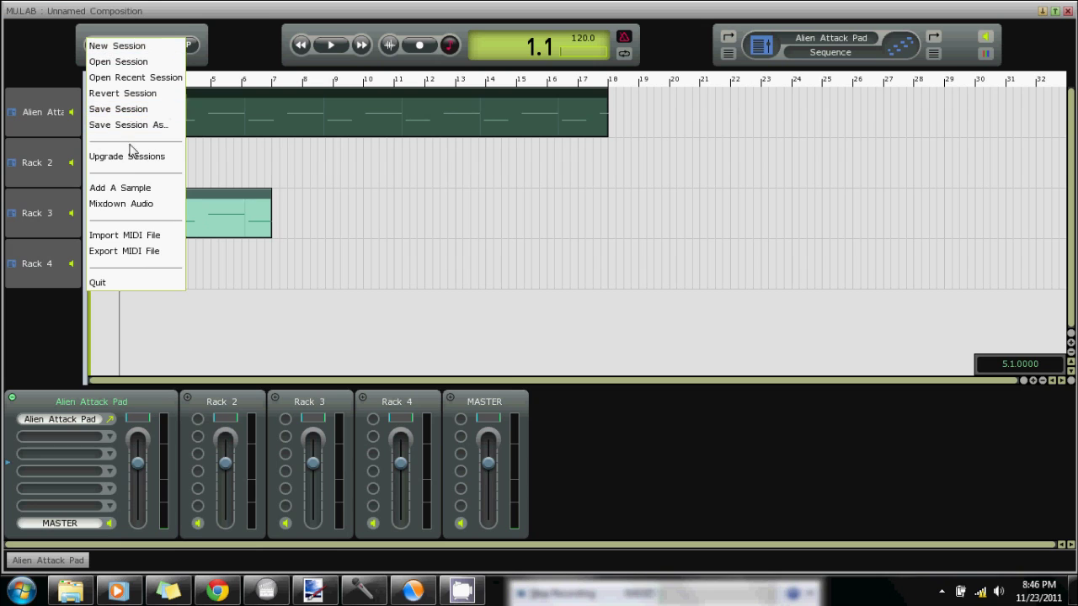
left_click(131, 204)
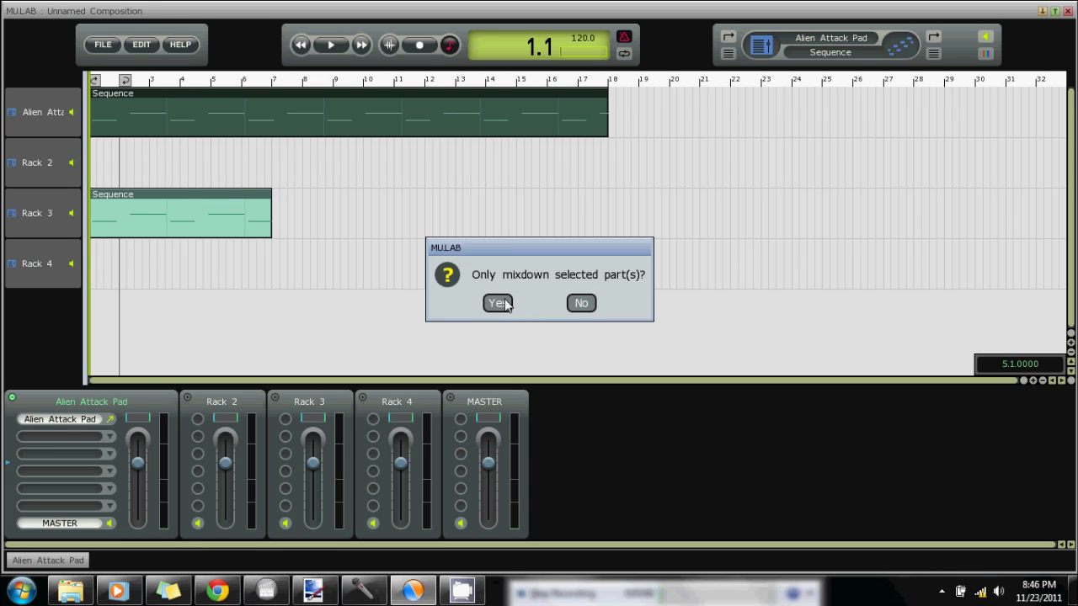
left_click(582, 304)
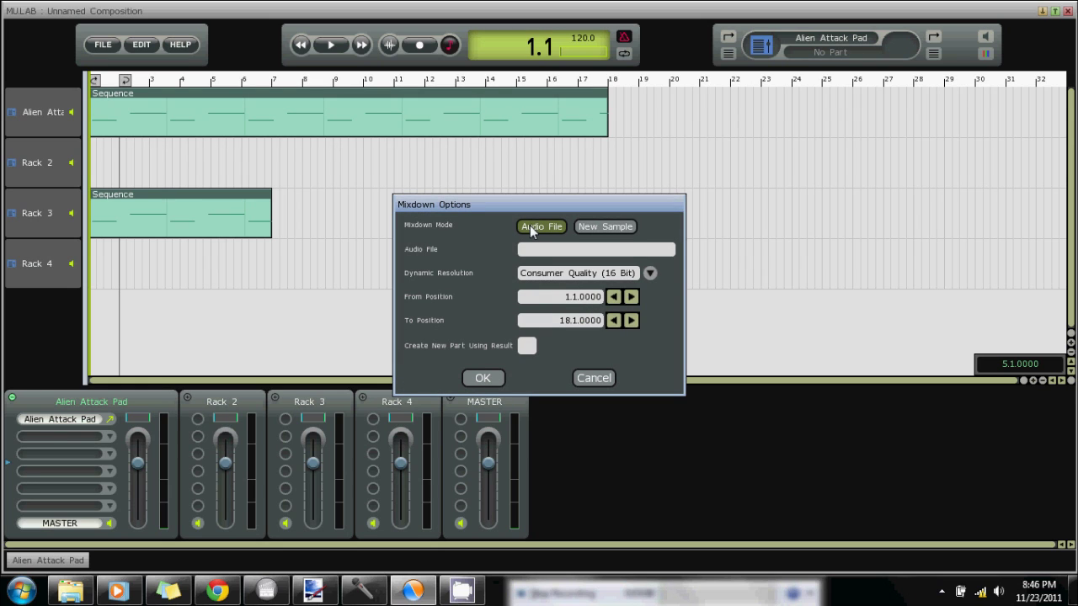
Set the mixdown mode to Audio File and browse to the Desktop folder as the save location.
left_click(601, 225)
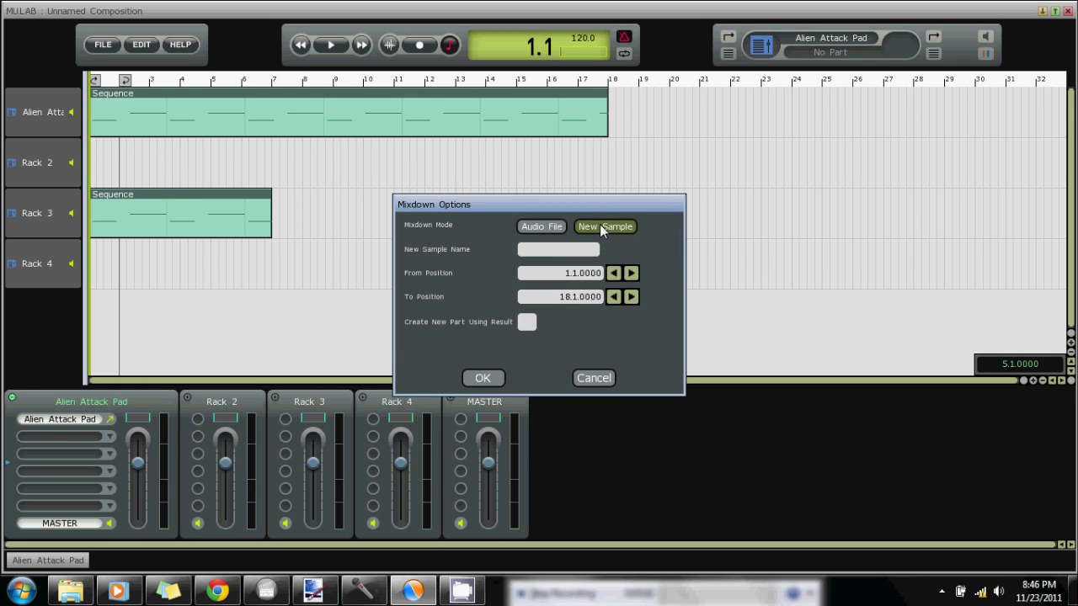
left_click(554, 229)
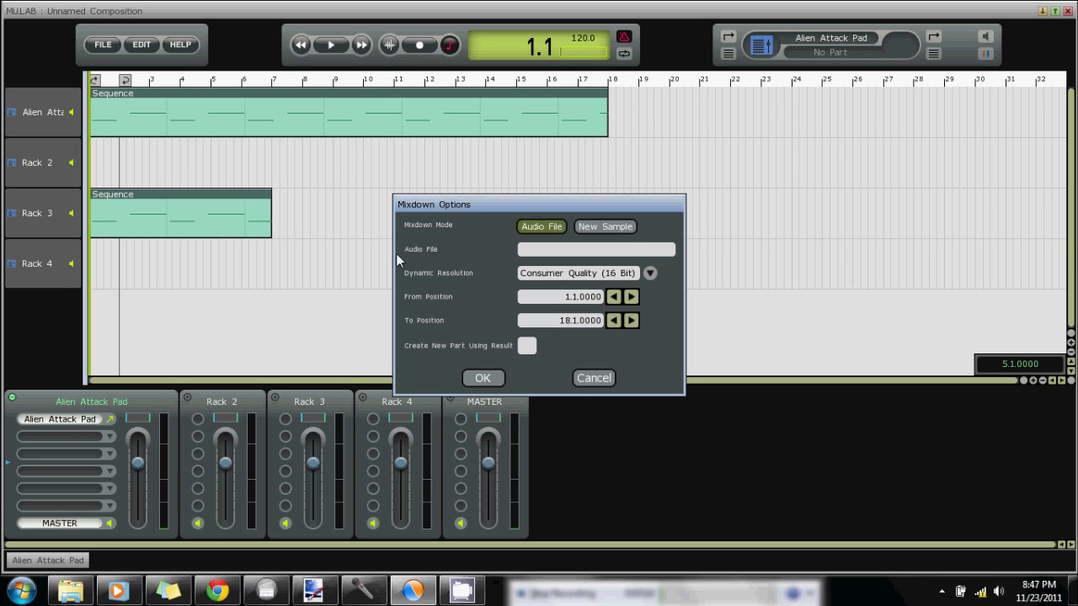
left_click(534, 251)
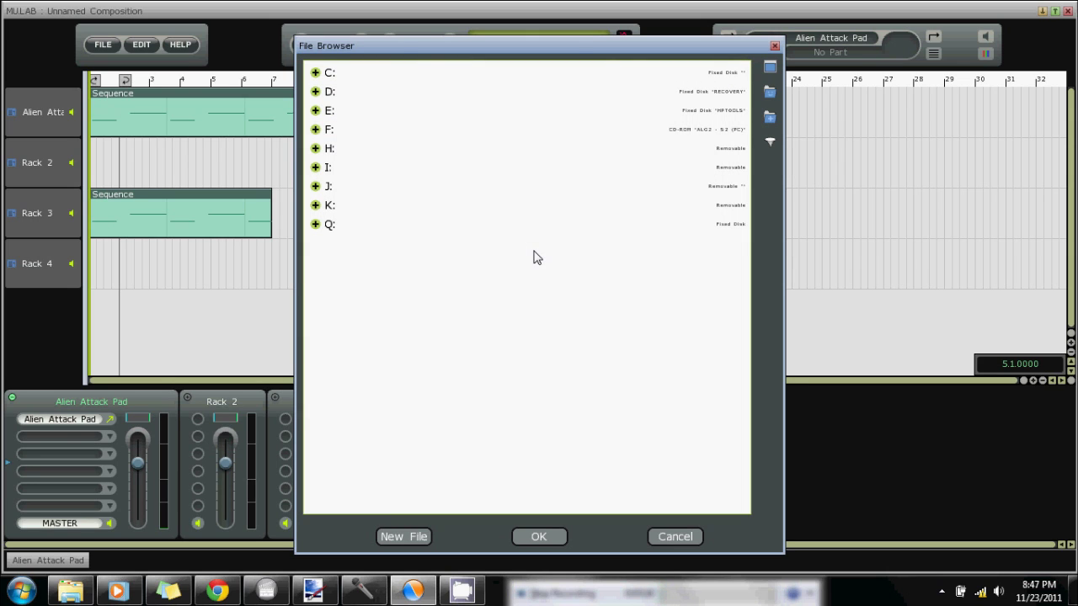
left_click(332, 76)
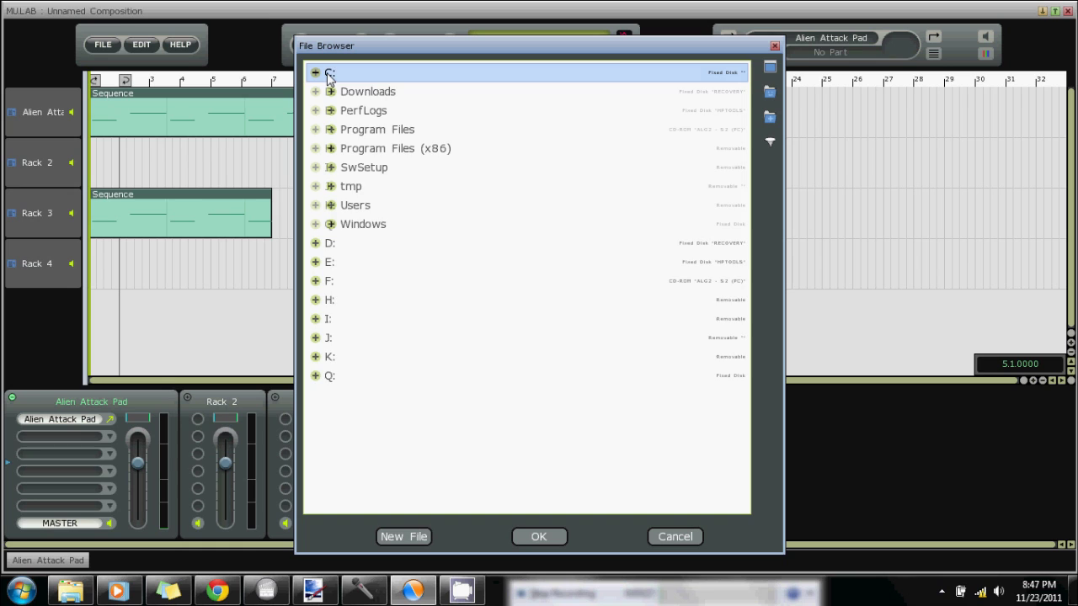
left_click(361, 208)
left_click(389, 284)
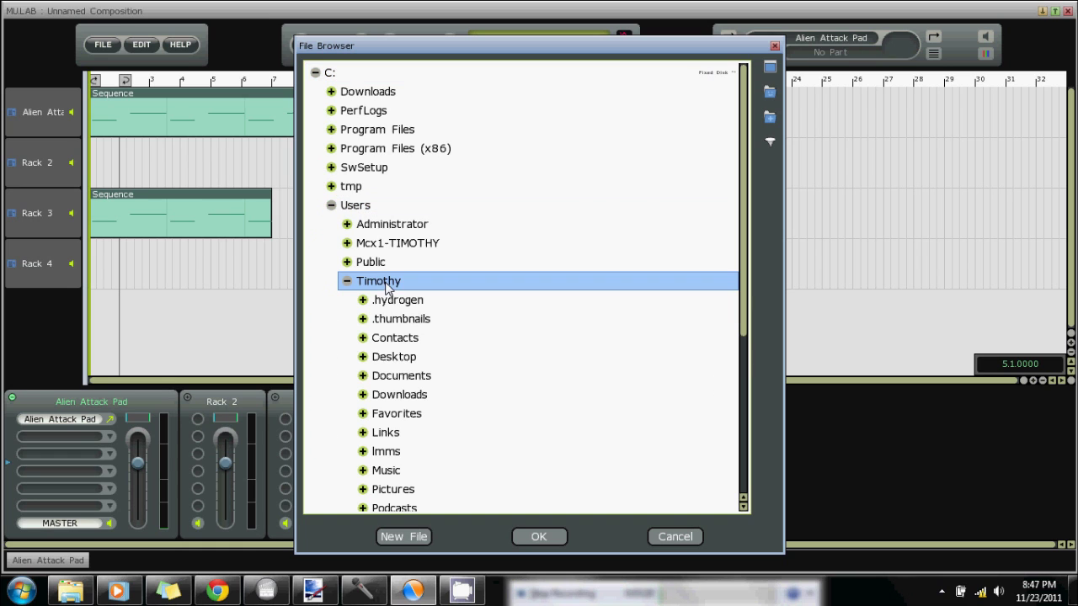
left_click(408, 357)
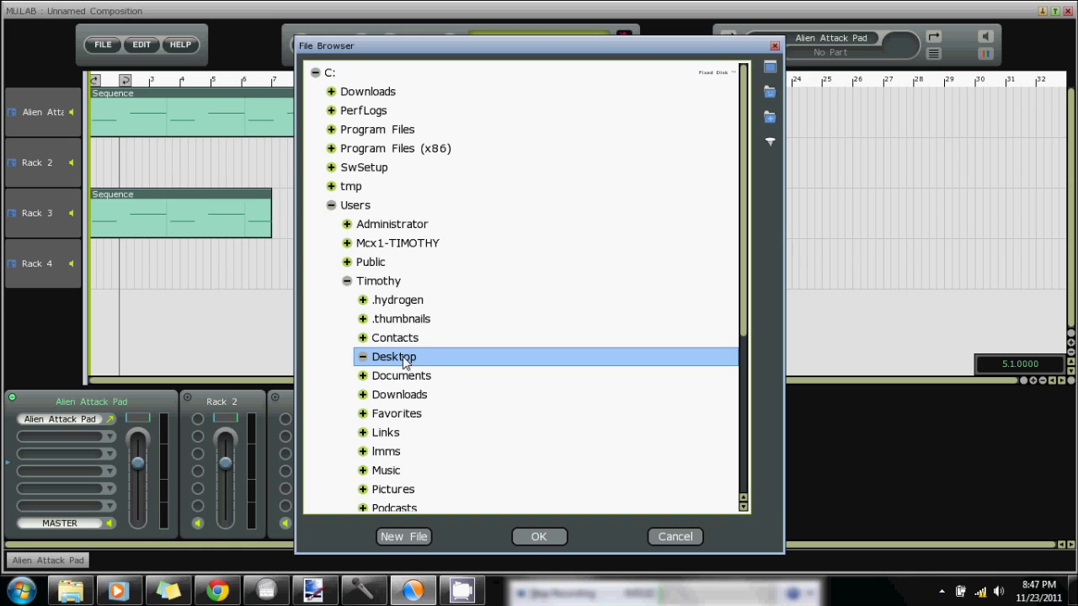
Create a new file on the Desktop named 'test song for youtube'.
left_click(419, 538)
type("t")
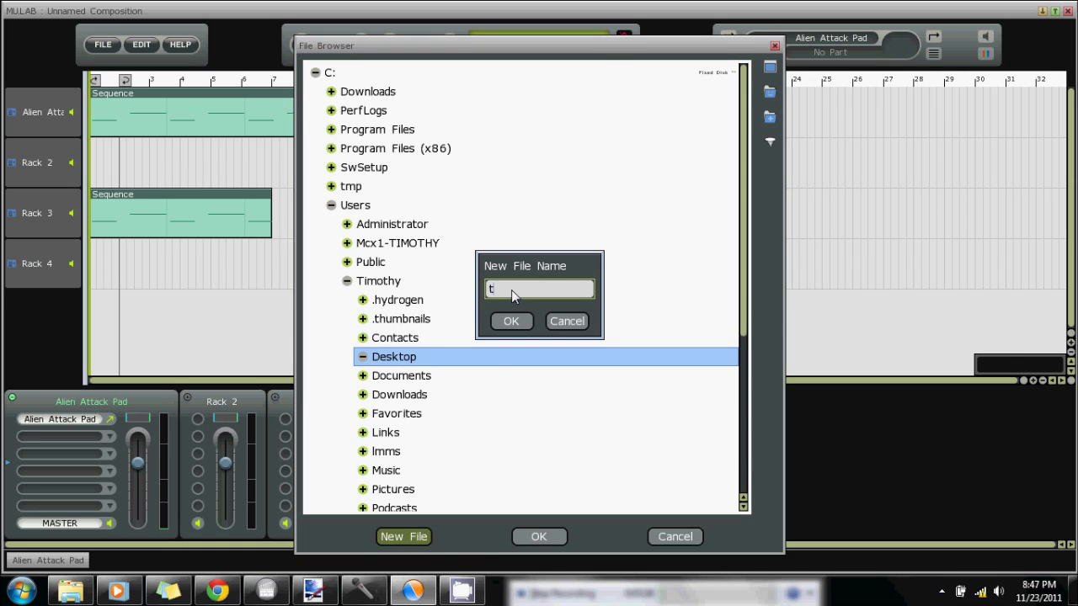
type("est song for you")
type("tube")
left_click(512, 320)
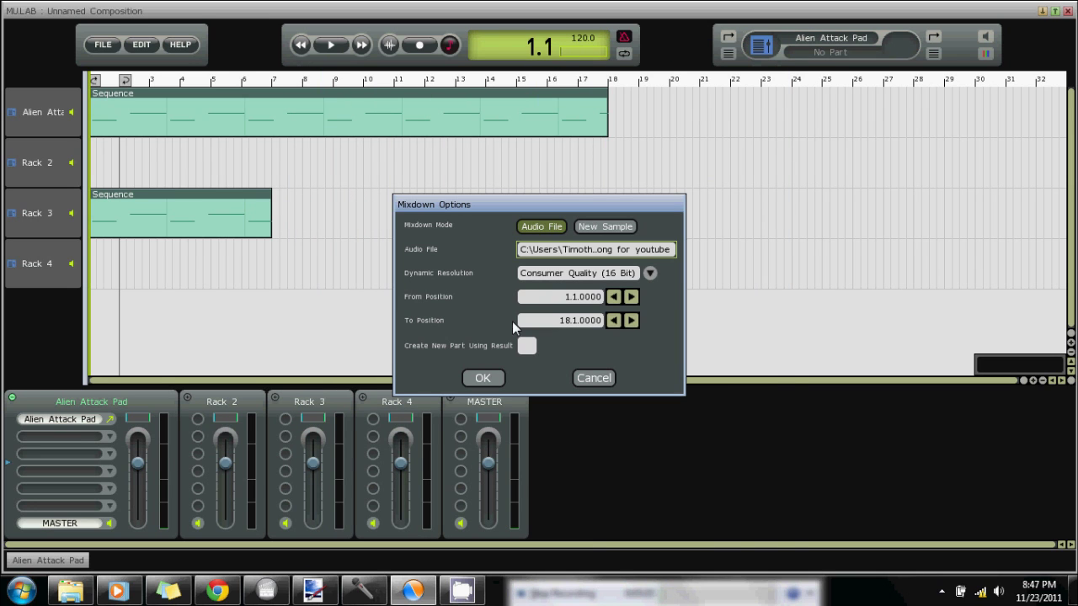
Render the mixdown, then play 'test song for youtube' from the desktop in Windows Media Player with raised volume.
left_click(483, 378)
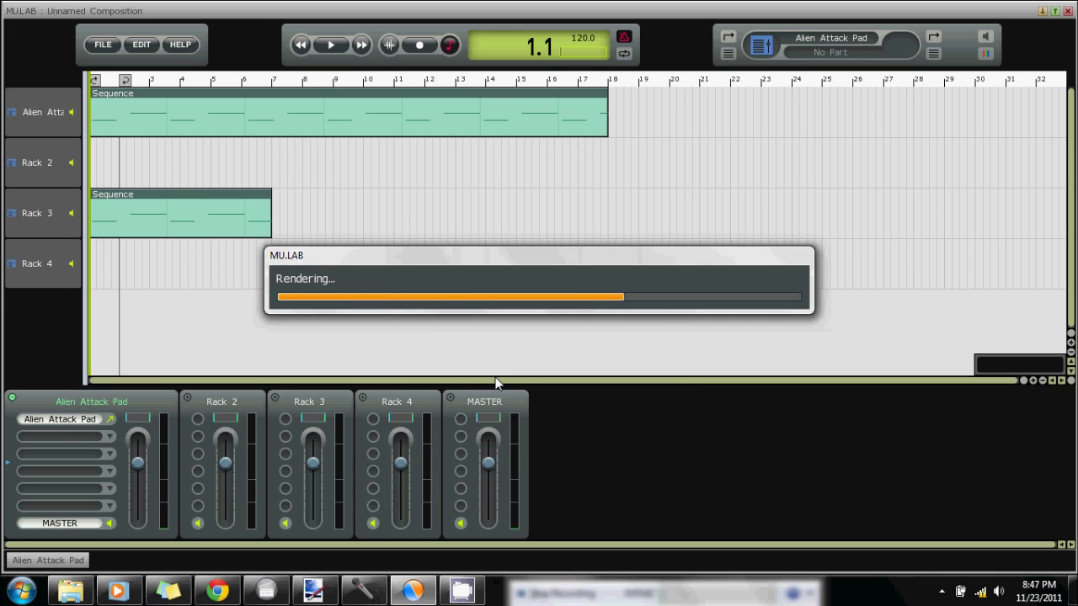
left_click(1041, 11)
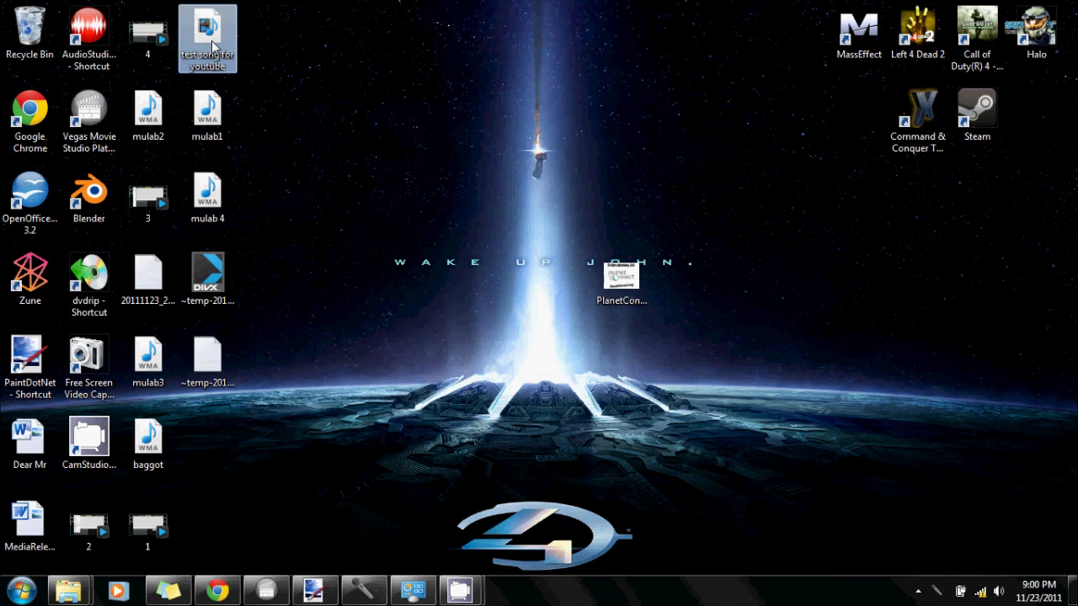
right_click(213, 46)
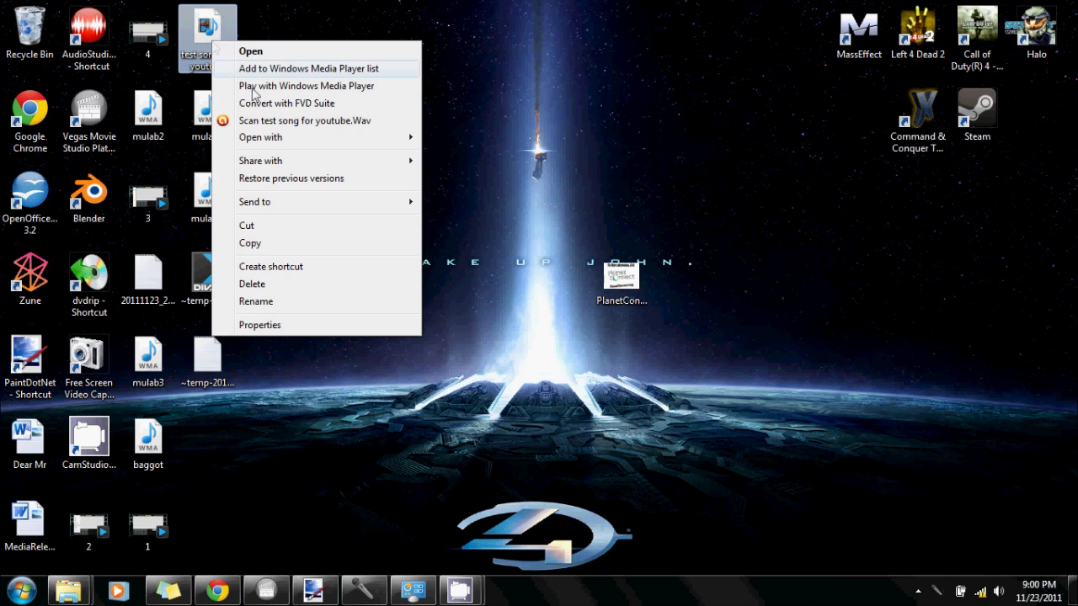
mouse_move(277, 137)
left_click(497, 227)
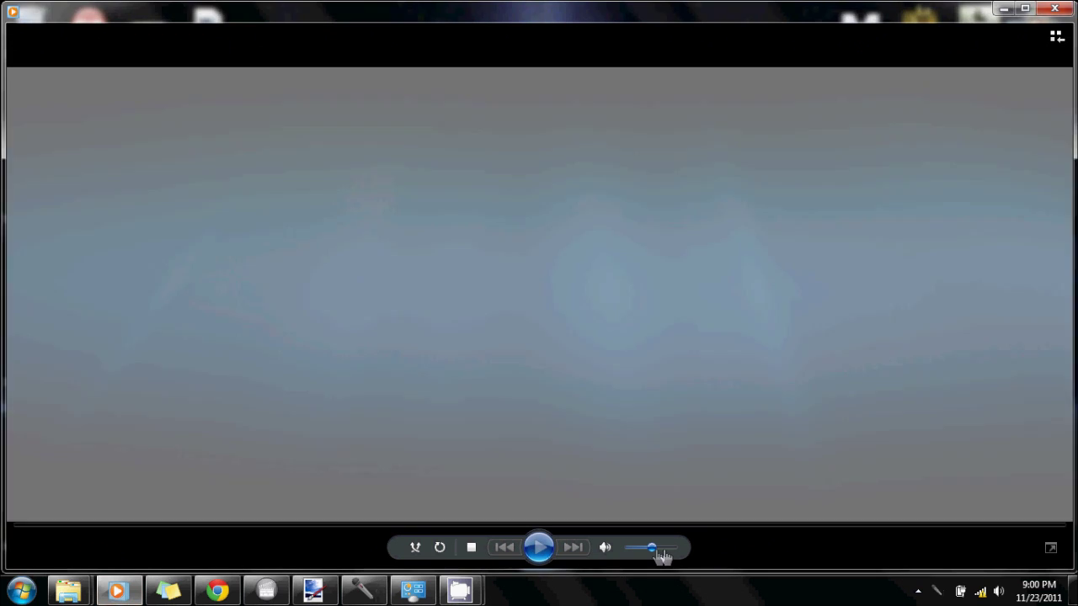
left_click(662, 551)
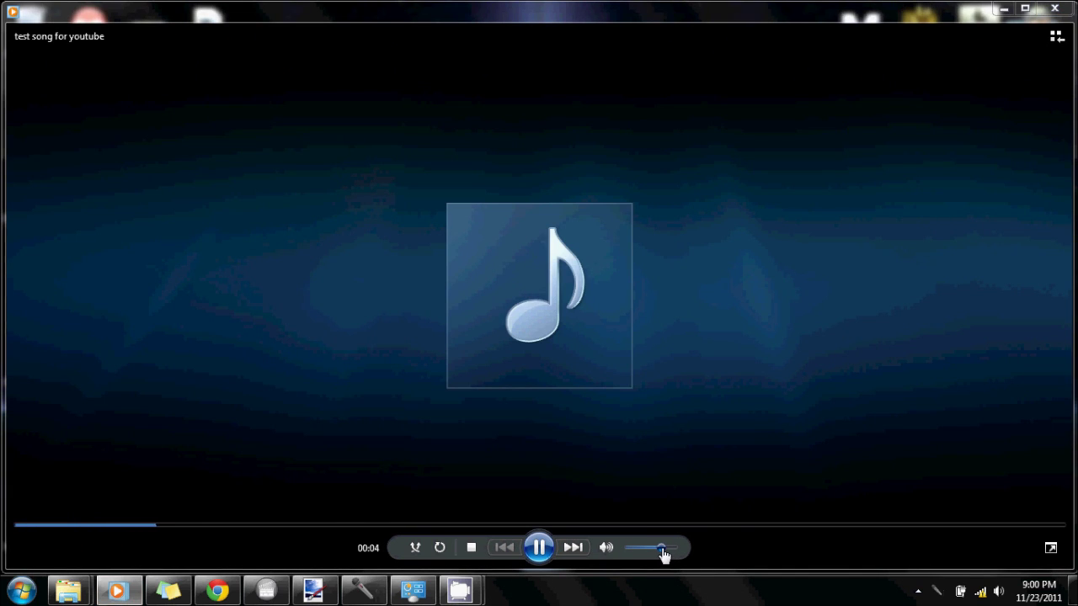
Listen to the first ten seconds of 'test song for youtube', then minimize Windows Media Player.
mouse_move(664, 553)
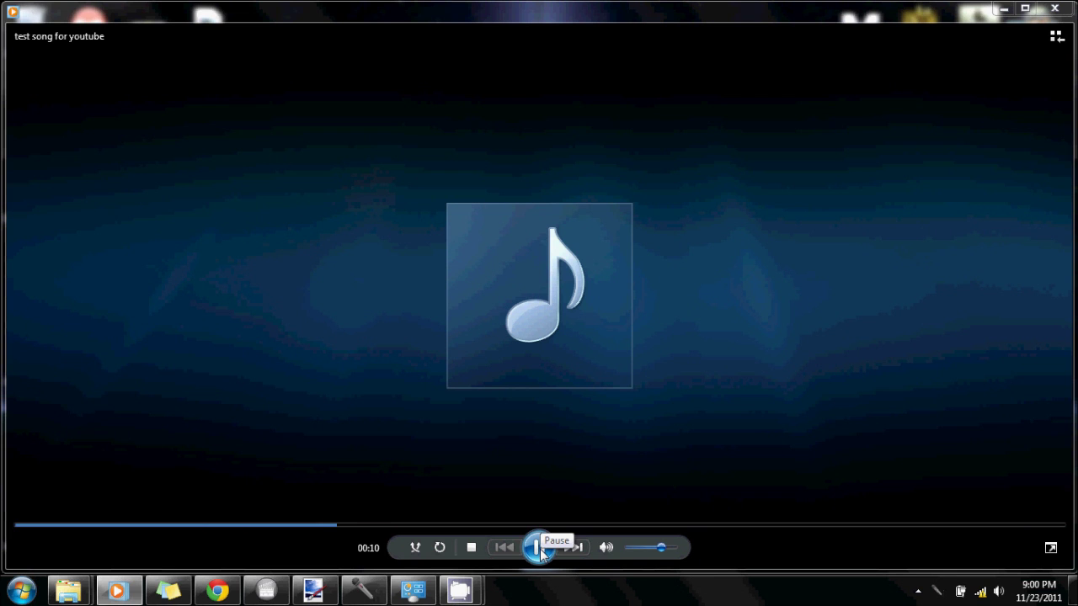
left_click(1003, 10)
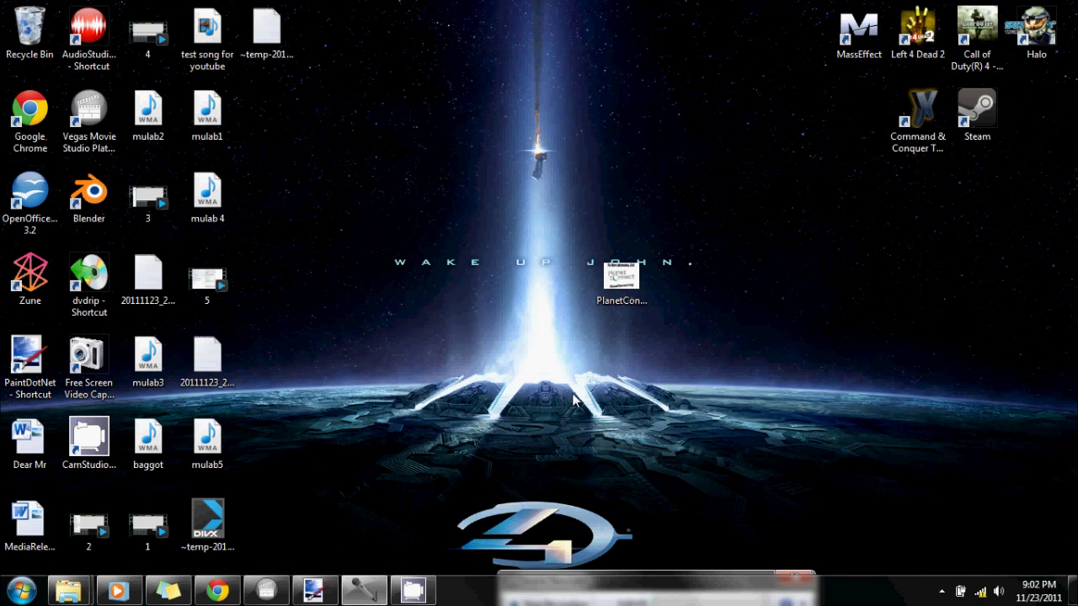